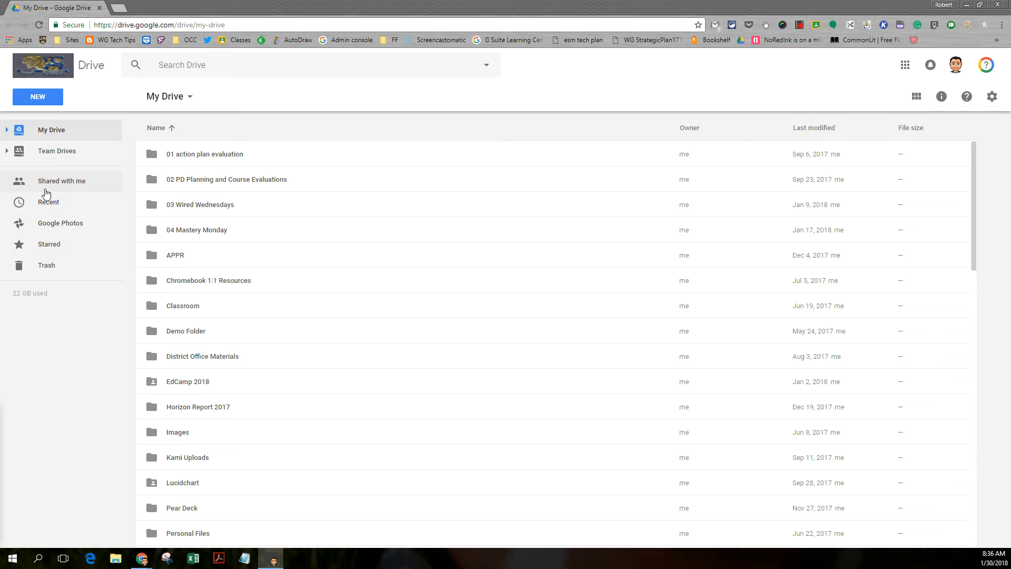
- Create a new Google My Maps map from Drive
left_click(31, 101)
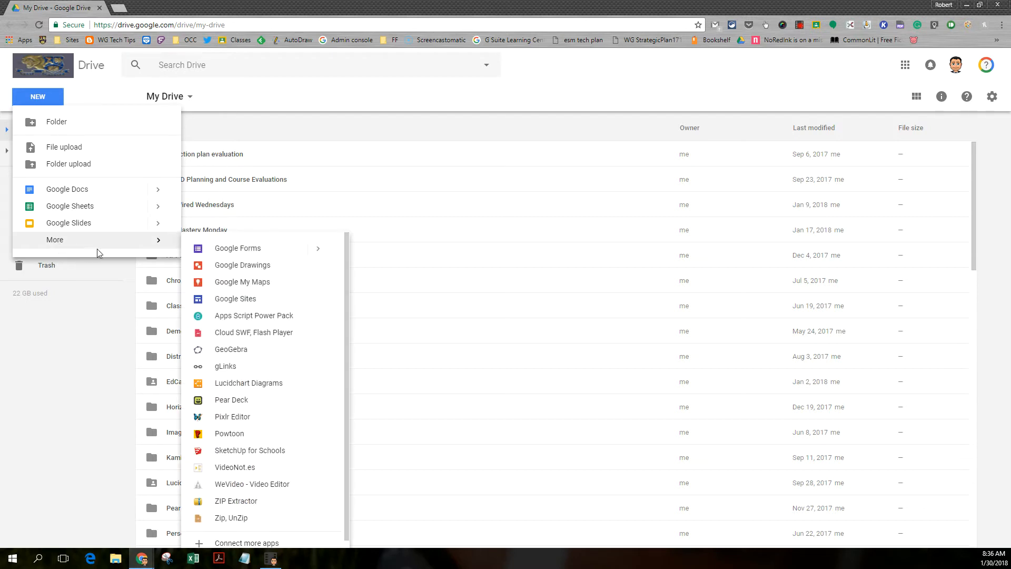
mouse_move(156, 244)
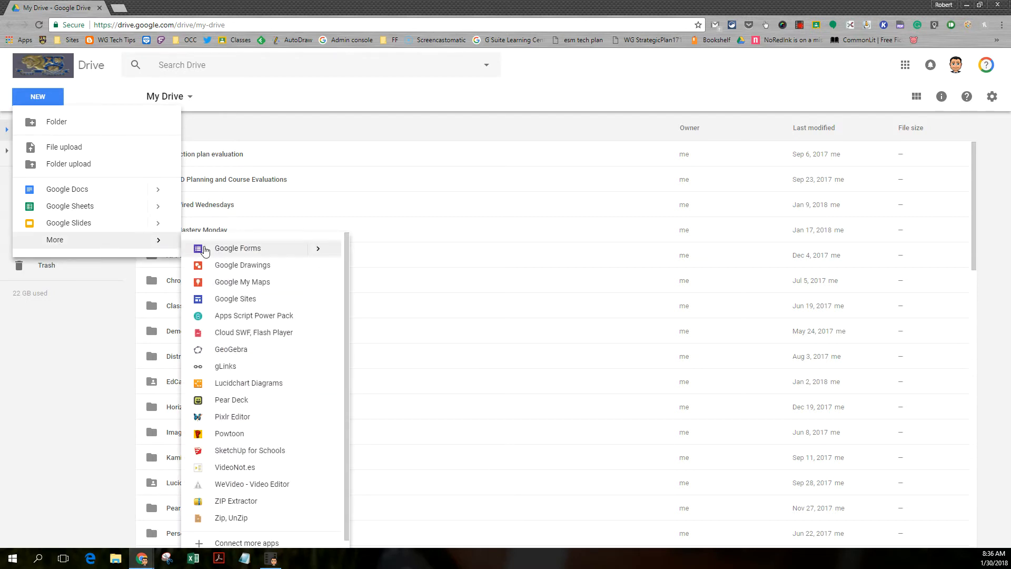
left_click(230, 283)
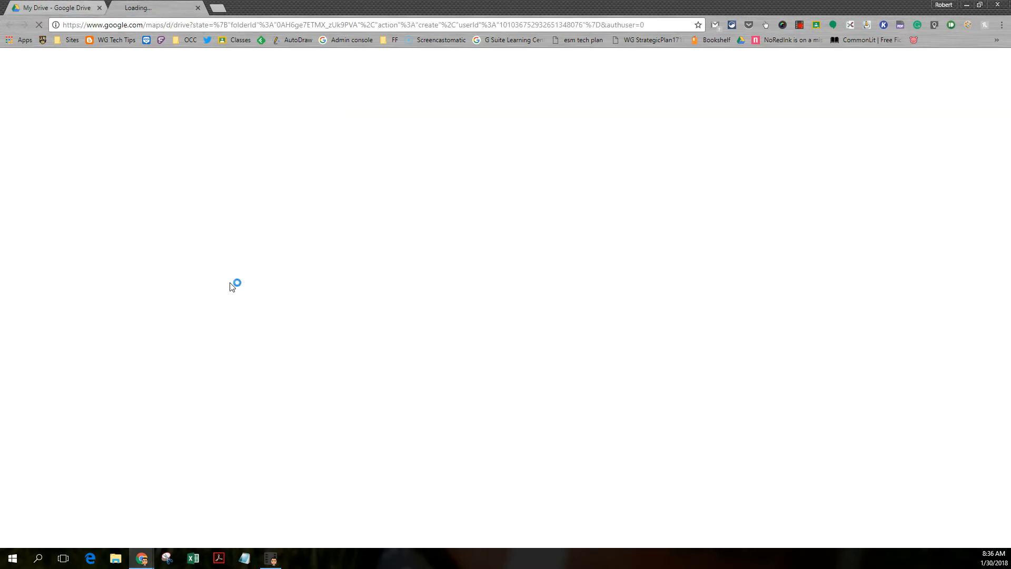
- View the list of custom maps under Your places at maps.google.com in a new tab, and close that tab
left_click(219, 9)
type("maps.google.com")
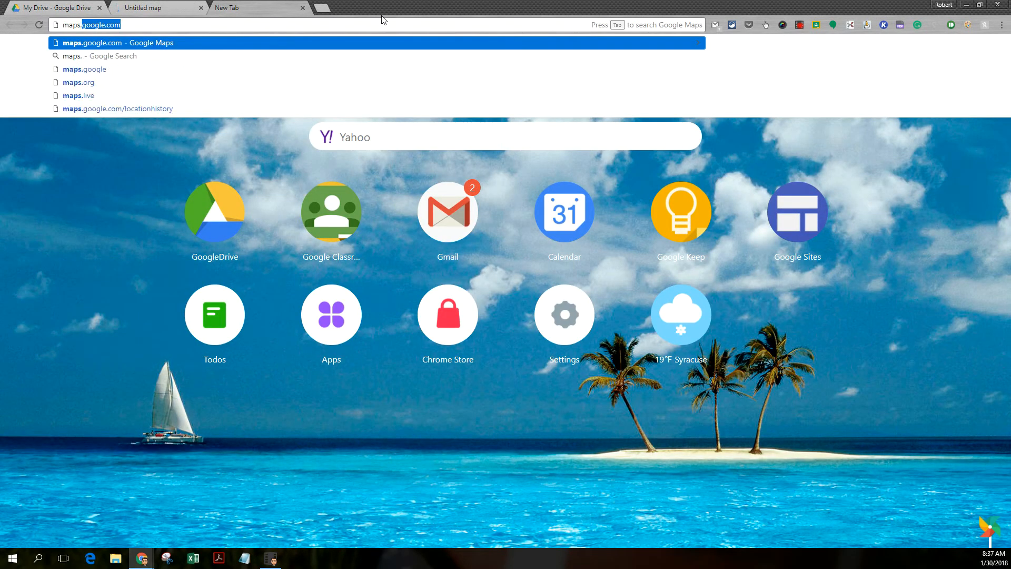
key("Return")
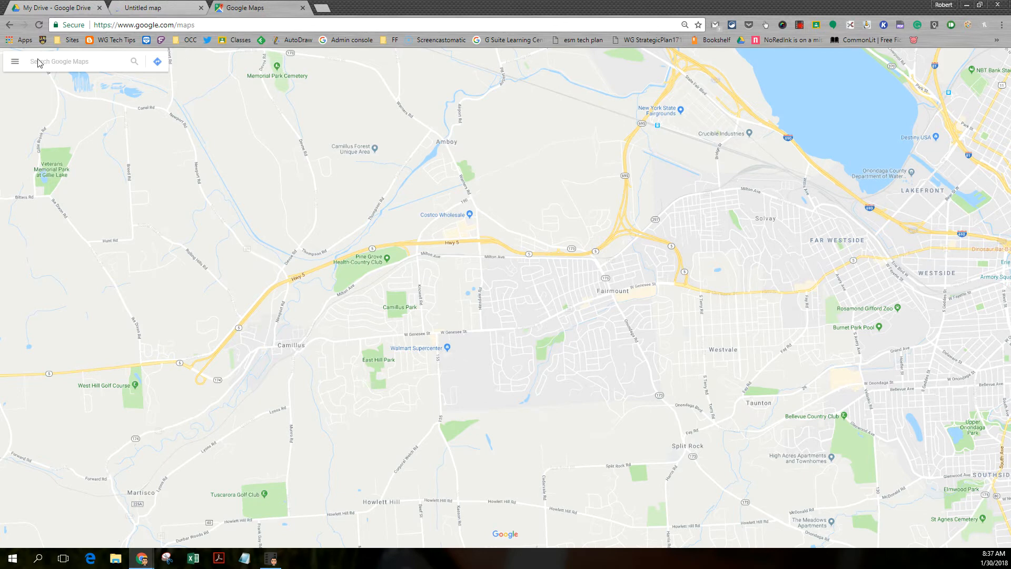
left_click(15, 63)
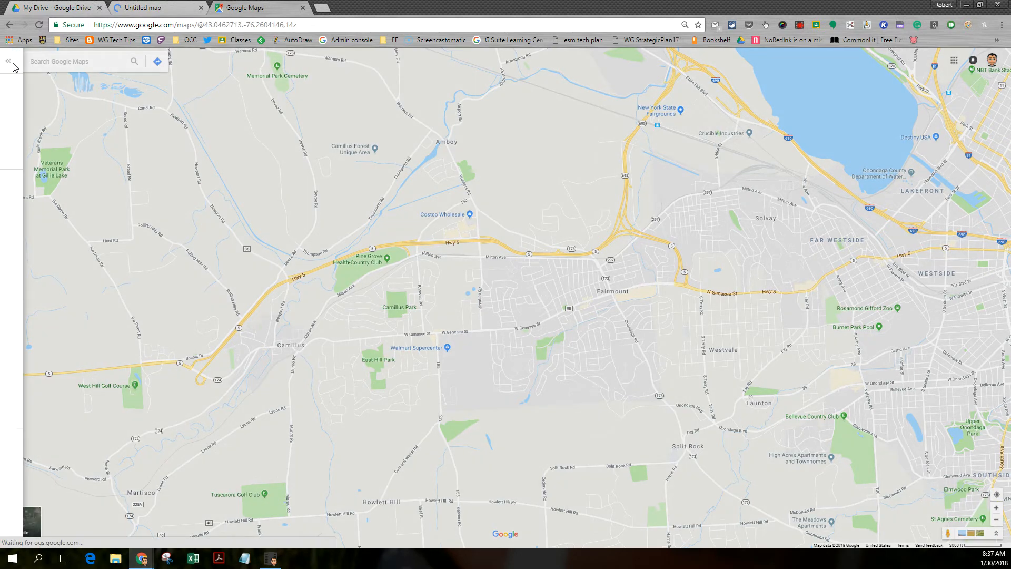
left_click(40, 223)
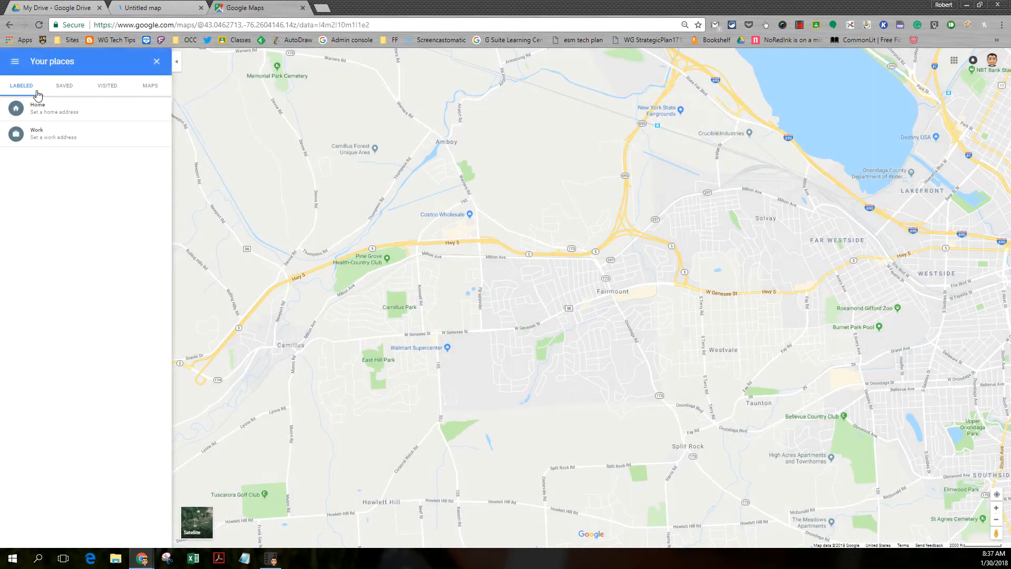
left_click(151, 89)
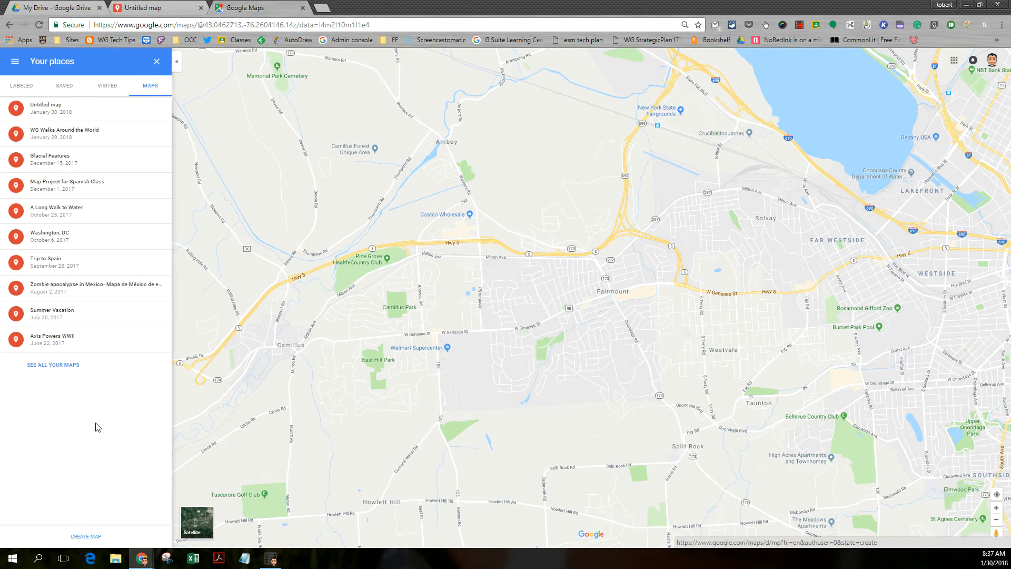
left_click(303, 8)
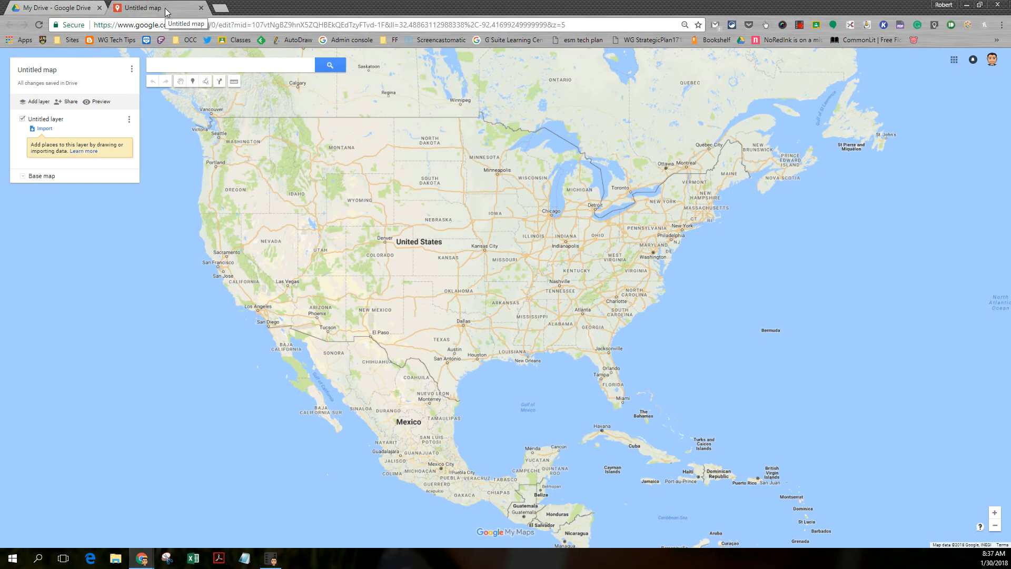
- Title the map "Demo for Video" and give it the description "Description goes here"
left_click(46, 70)
type("Demo")
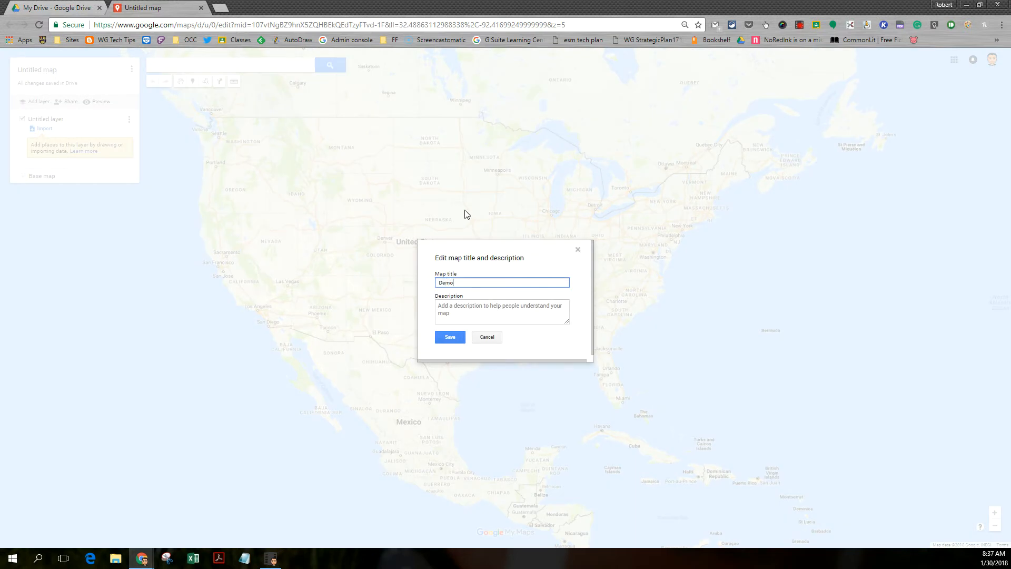
type("for Video")
left_click(464, 311)
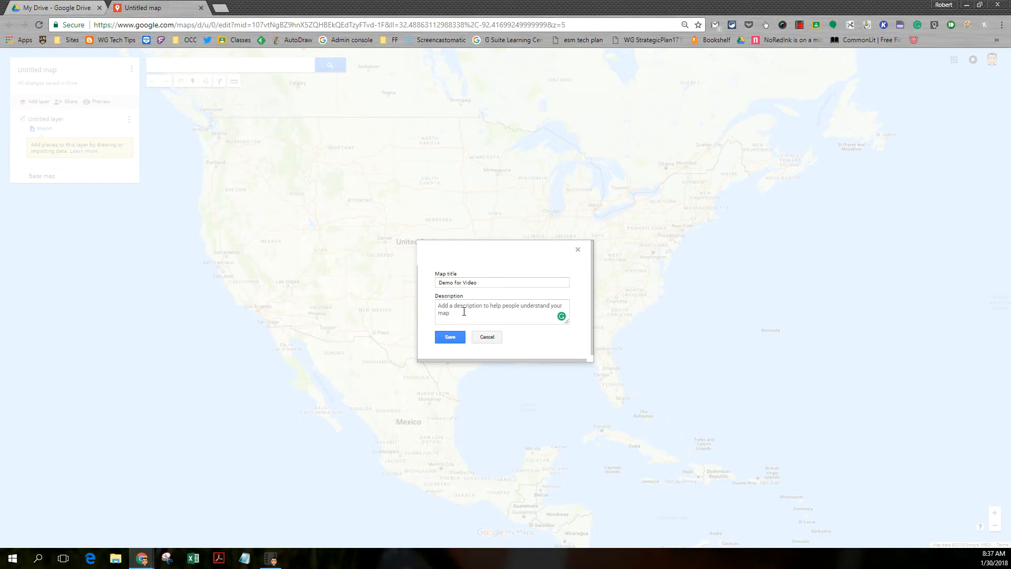
type("Description ")
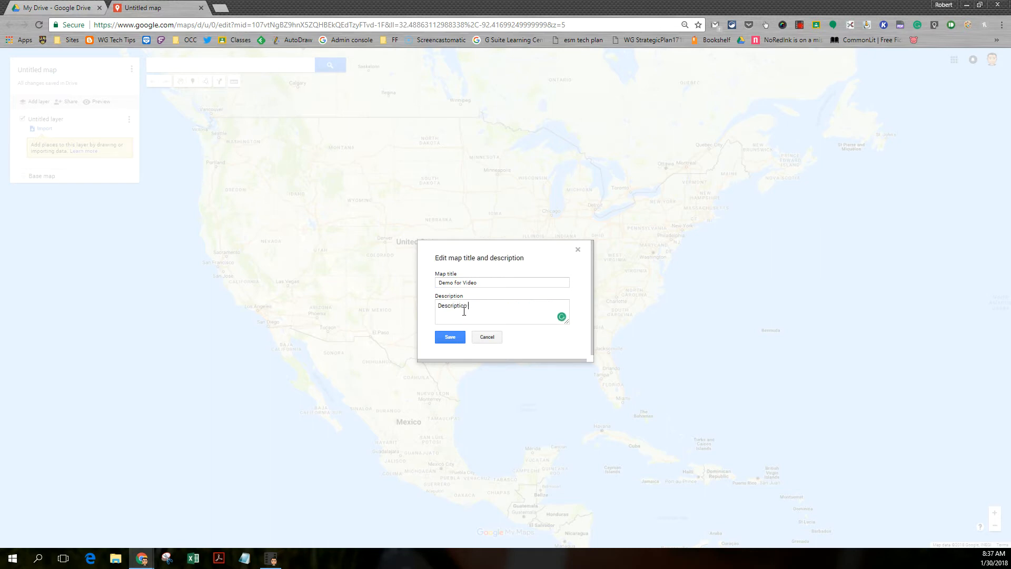
type("goes here")
left_click(456, 341)
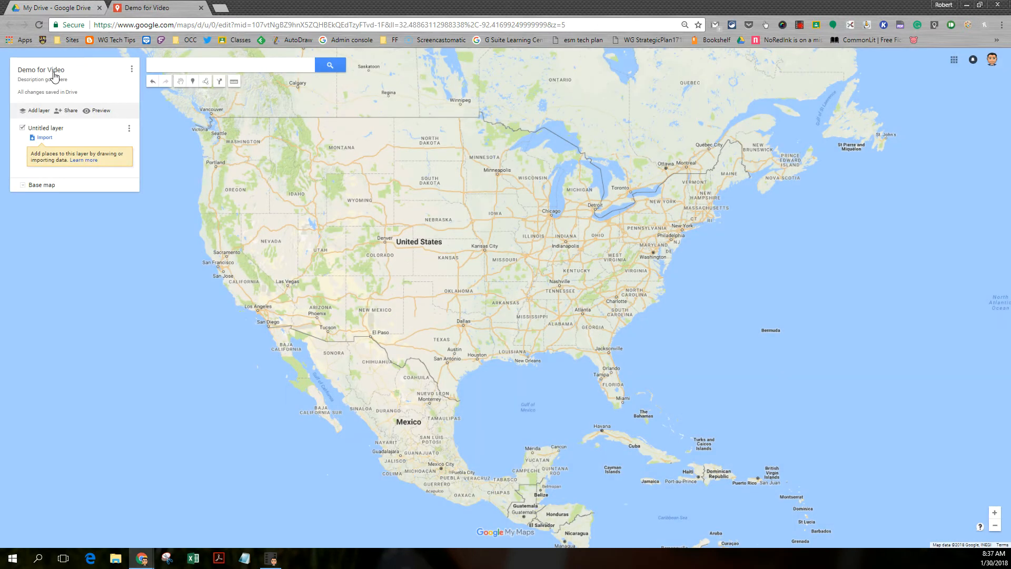
- Examine the map's options and its sharing settings, including the invite permissions, link-sharing levels and view or edit access
left_click(132, 70)
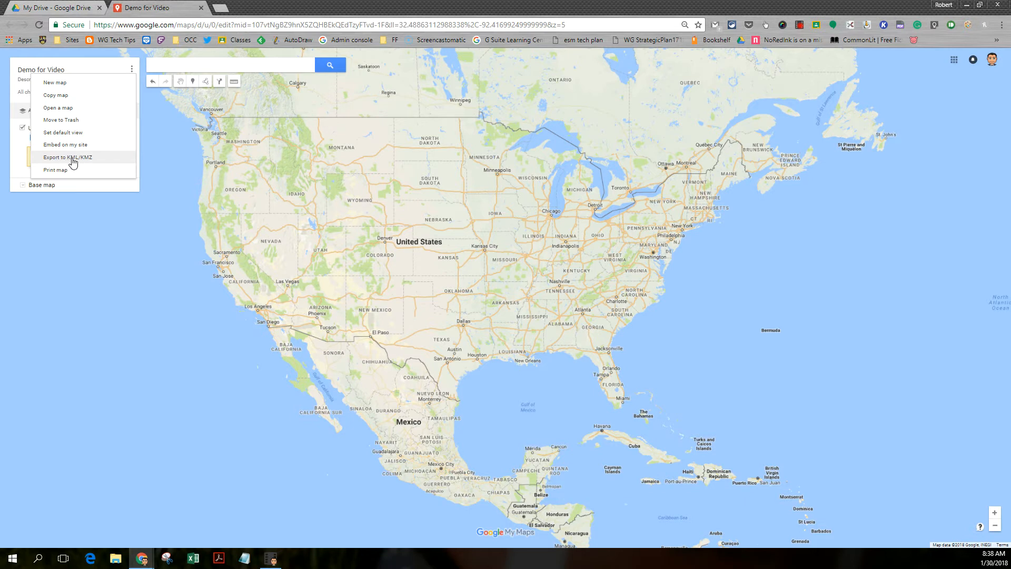
left_click(82, 246)
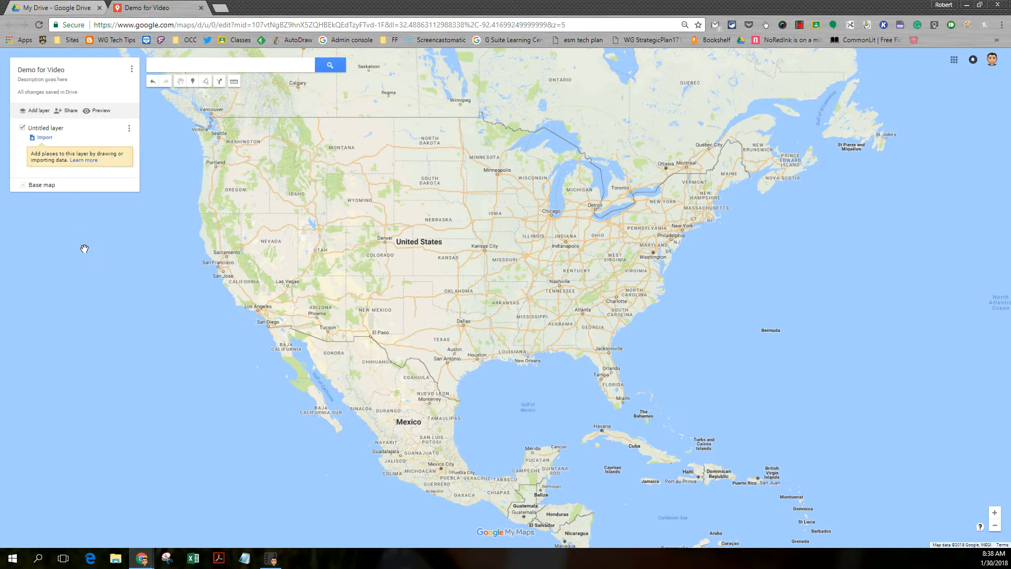
left_click(66, 112)
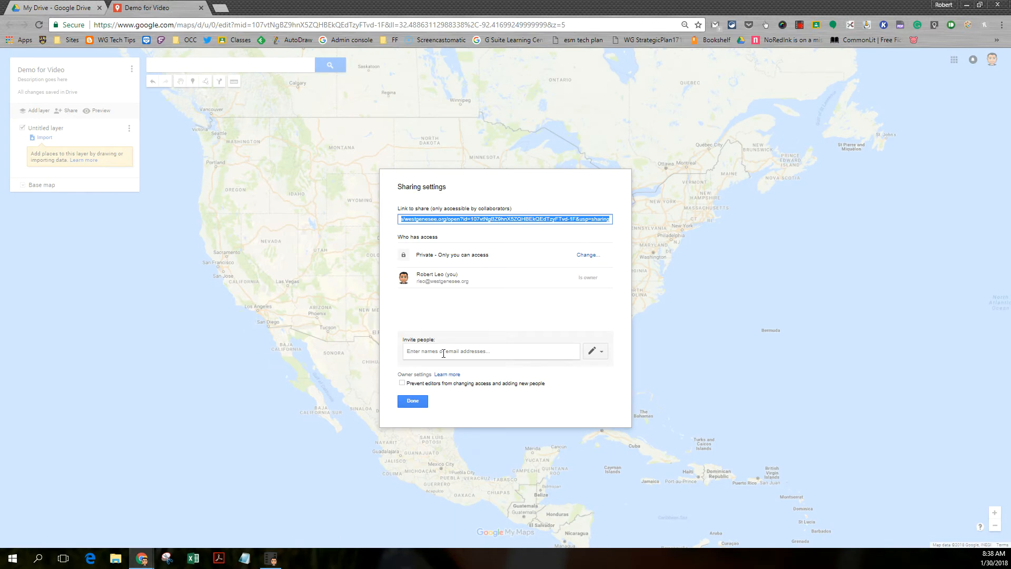
left_click(599, 352)
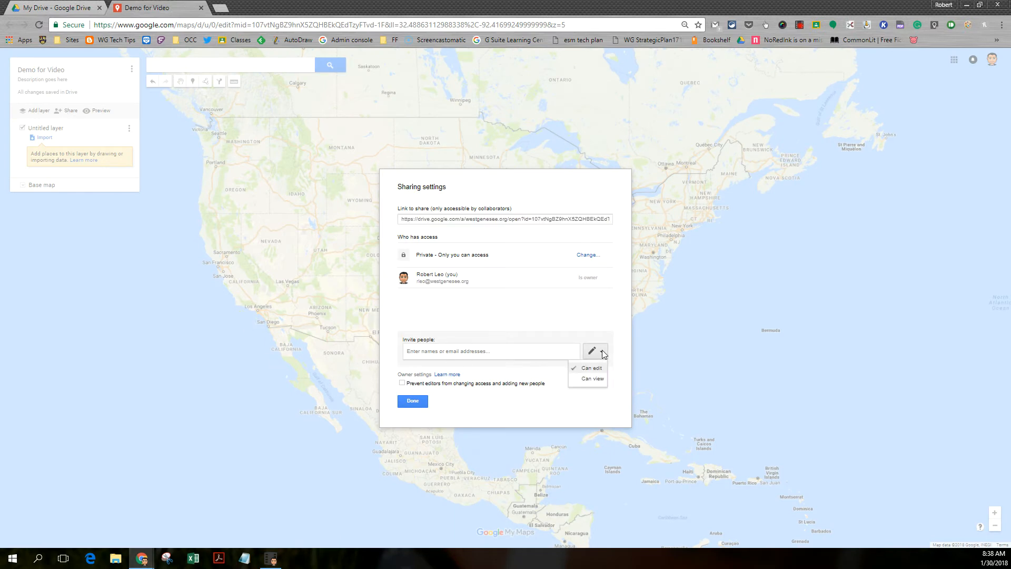
left_click(587, 255)
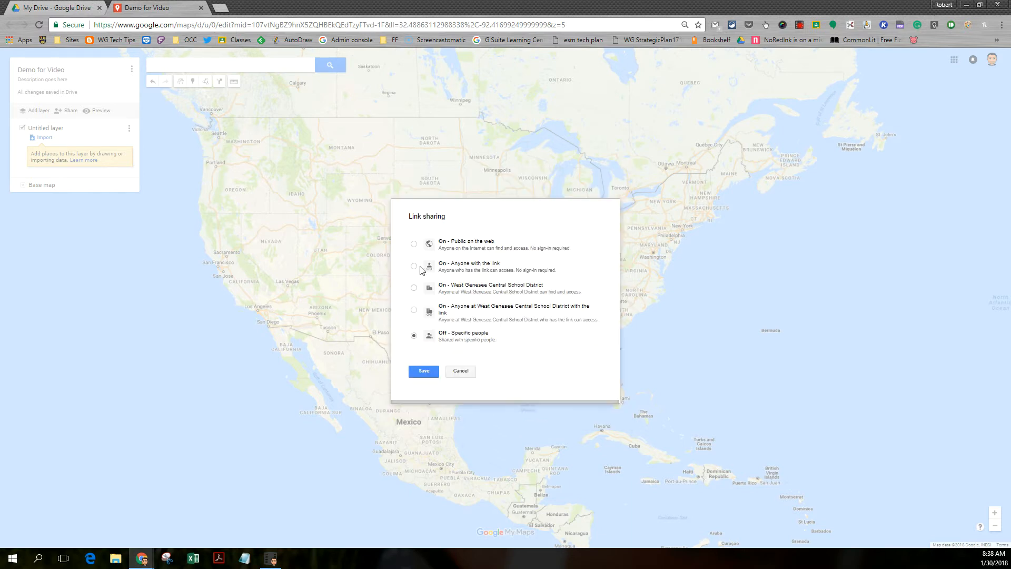
left_click(414, 267)
left_click(520, 365)
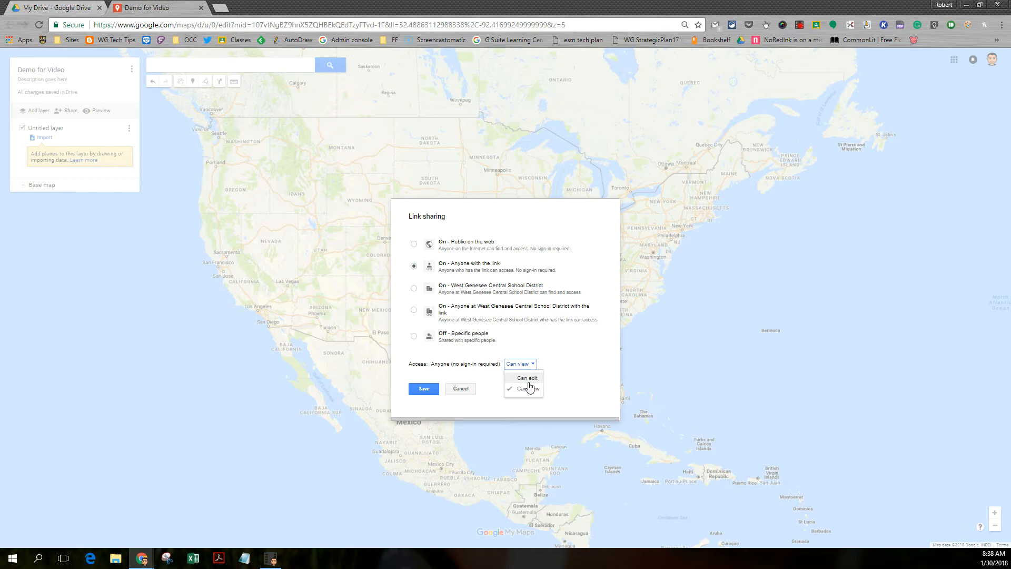
left_click(461, 388)
left_click(413, 401)
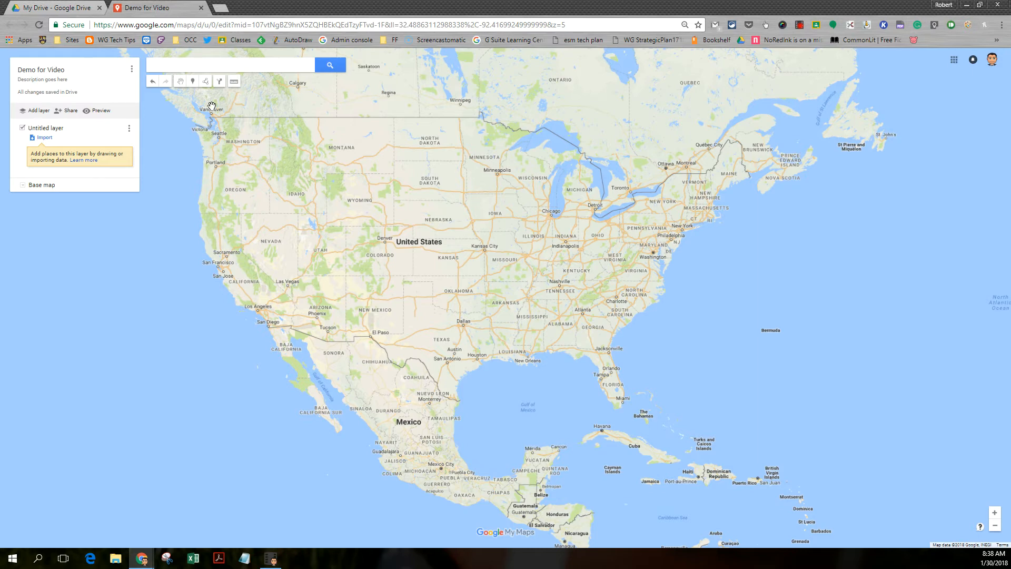
- Search the map for "Rome Itlay" and add the Rome result to the untitled layer
left_click(176, 68)
type("R")
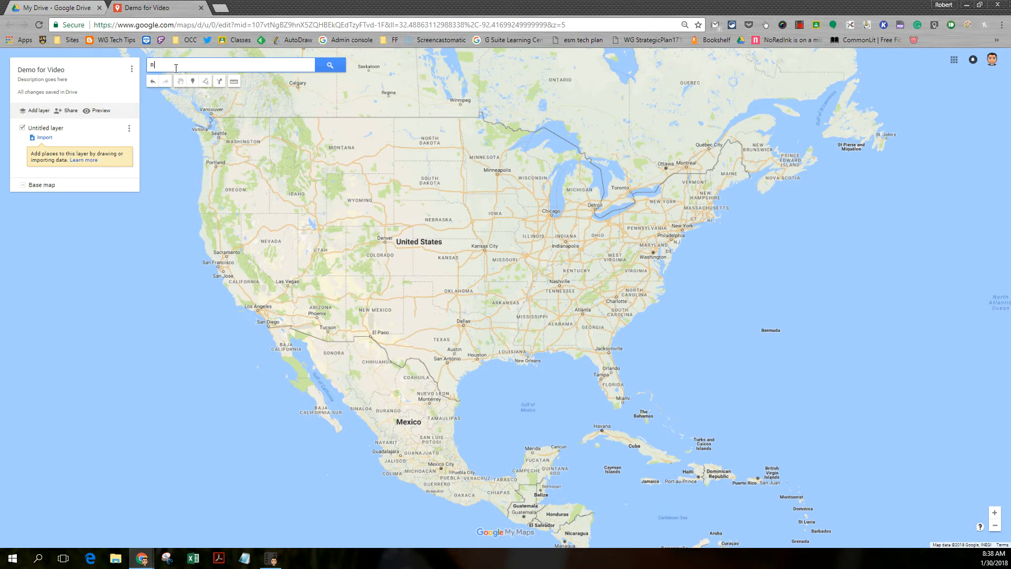
type("ome Itlay")
key("ctrl+a")
key("BackSpace")
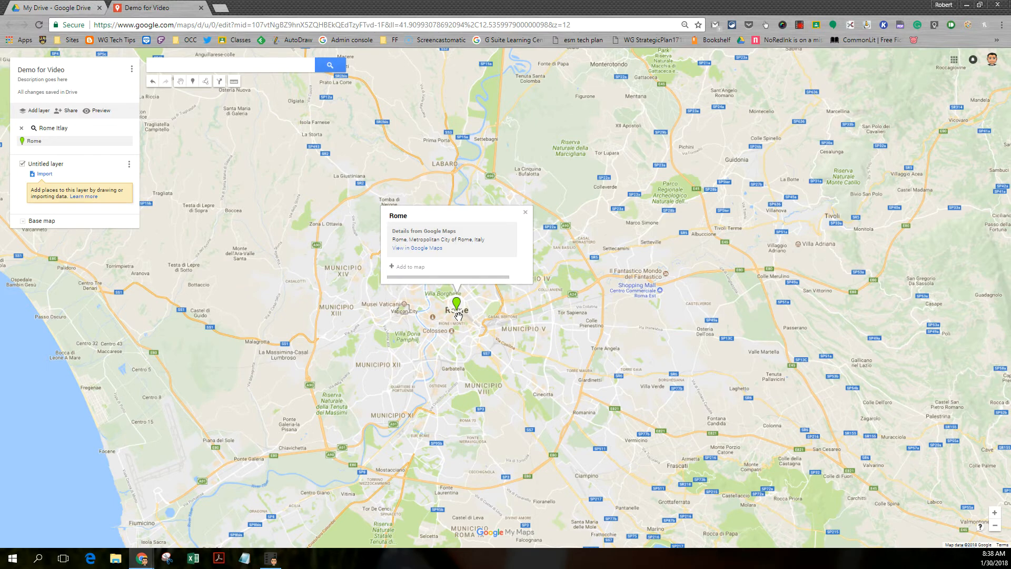
left_click(392, 268)
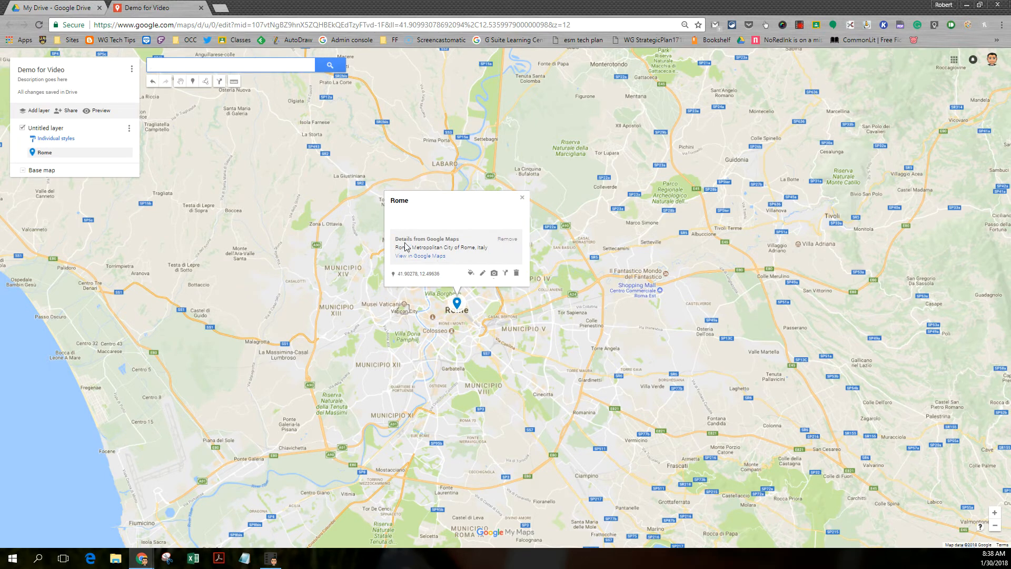
- Remove the Google Maps details from the Rome marker and change its title to "Ancient Rome"
left_click(506, 240)
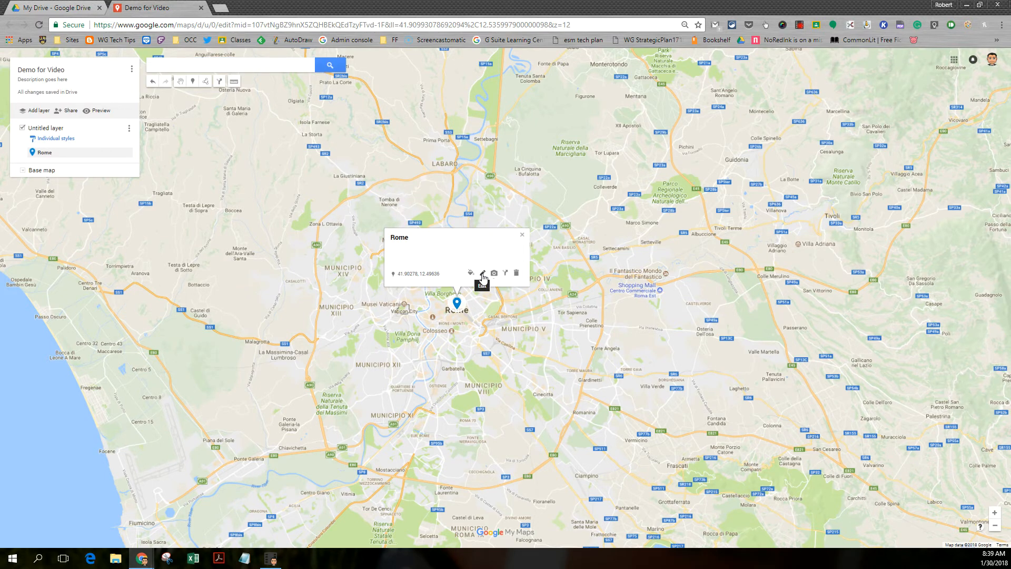
left_click(483, 273)
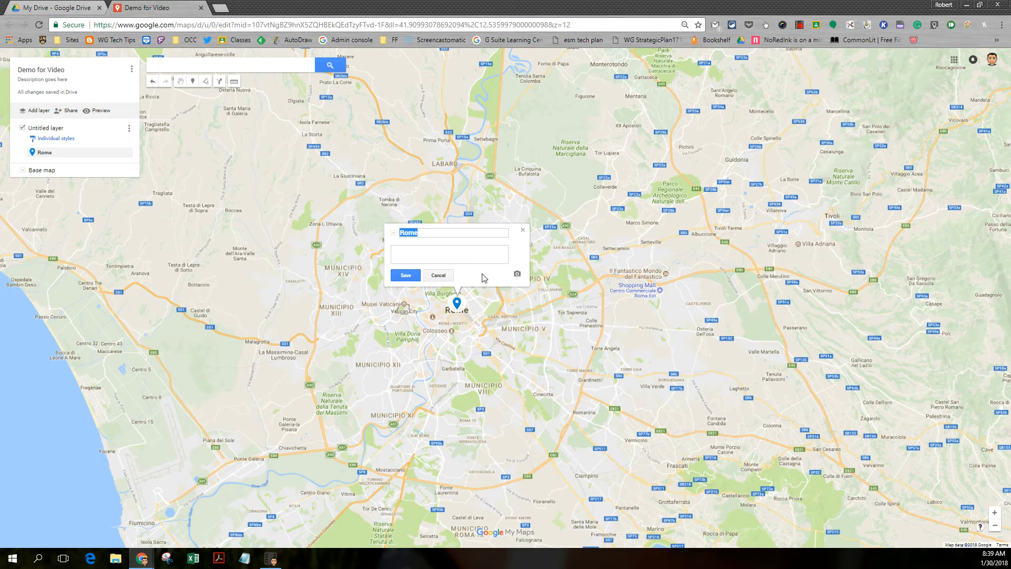
left_click(401, 234)
type("1")
type("ient")
- Enter the marker's description: "Rome was the capital of the Ancient Roman Empire. It was said that 'all roads lead to Rome.'"
left_click(409, 253)
type("Rome was the capital of the A")
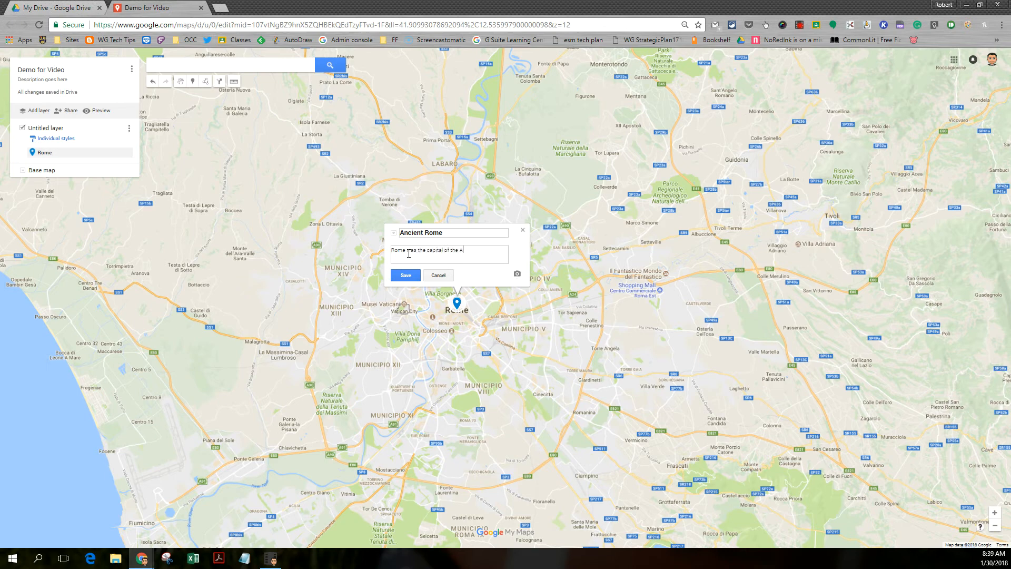
type("ncient rooman Empire. It was said that a")
type("ll roads lead to Rome")
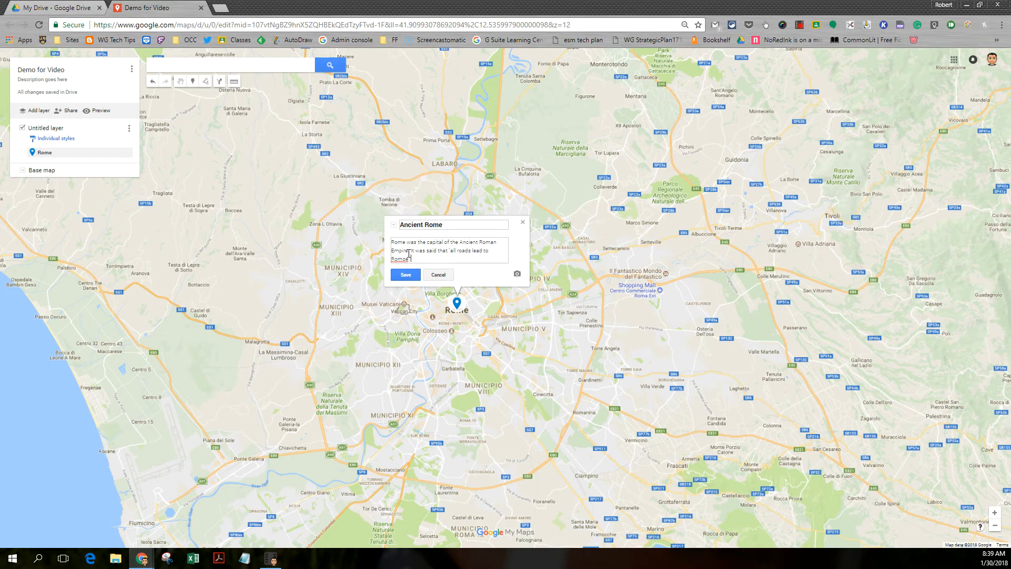
key("BackSpace")
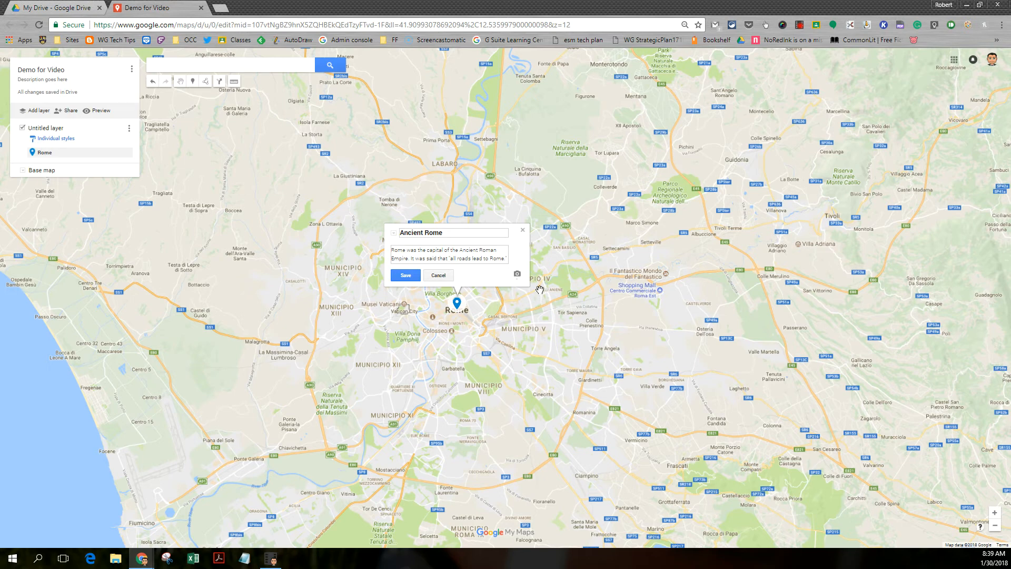
left_click(517, 275)
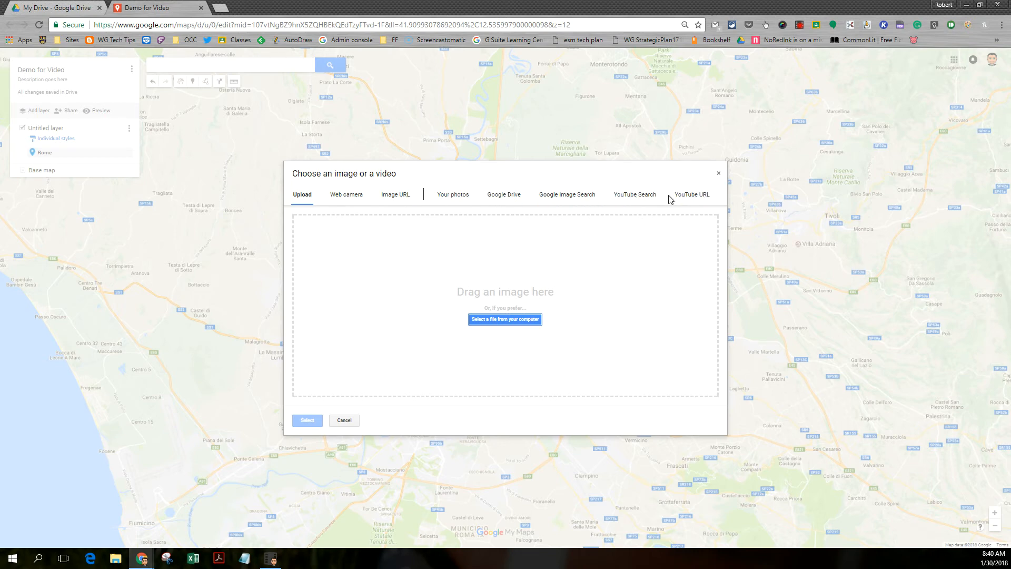
left_click(553, 198)
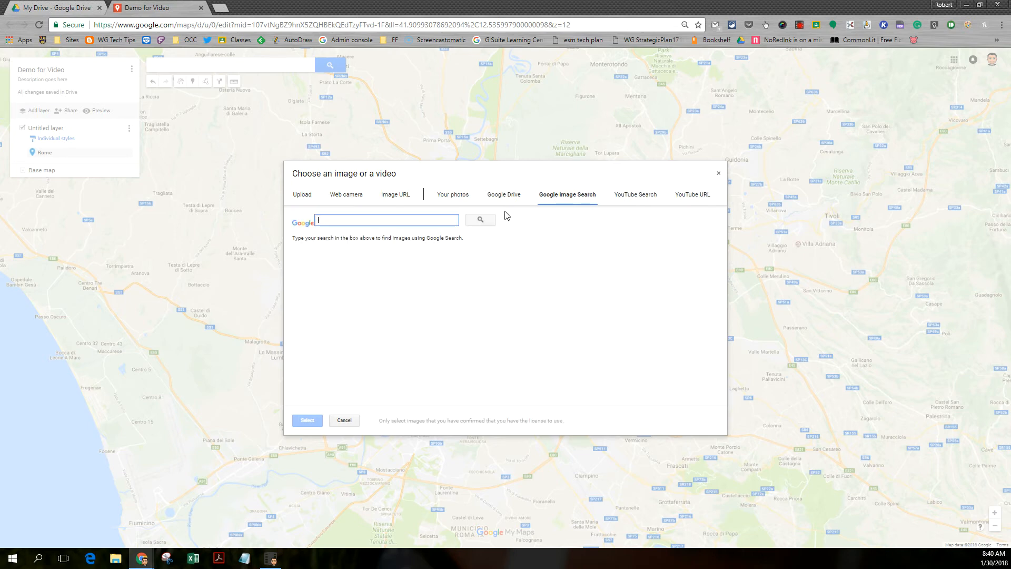
type("roman colosseaum")
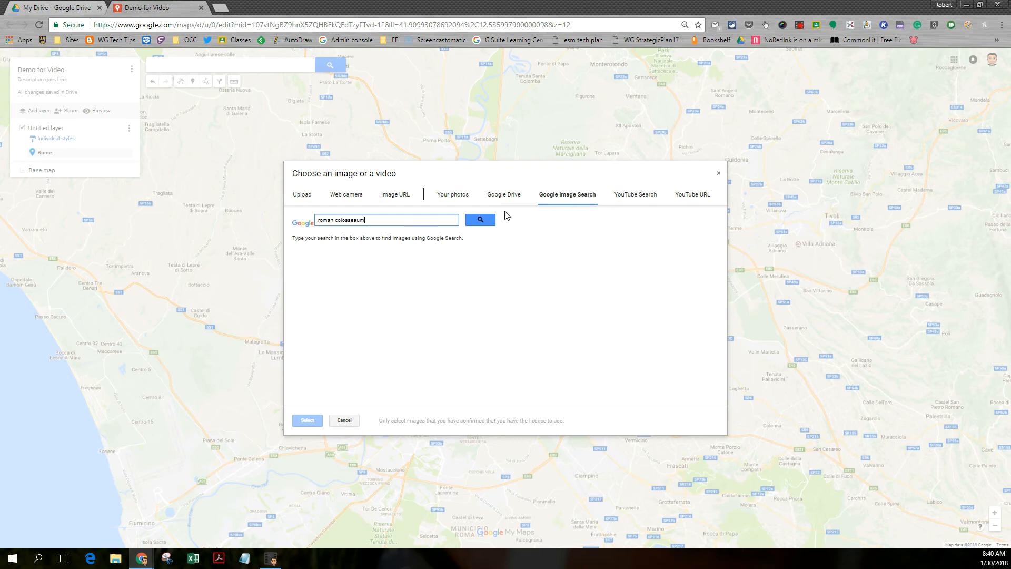
key("Return")
left_click(319, 287)
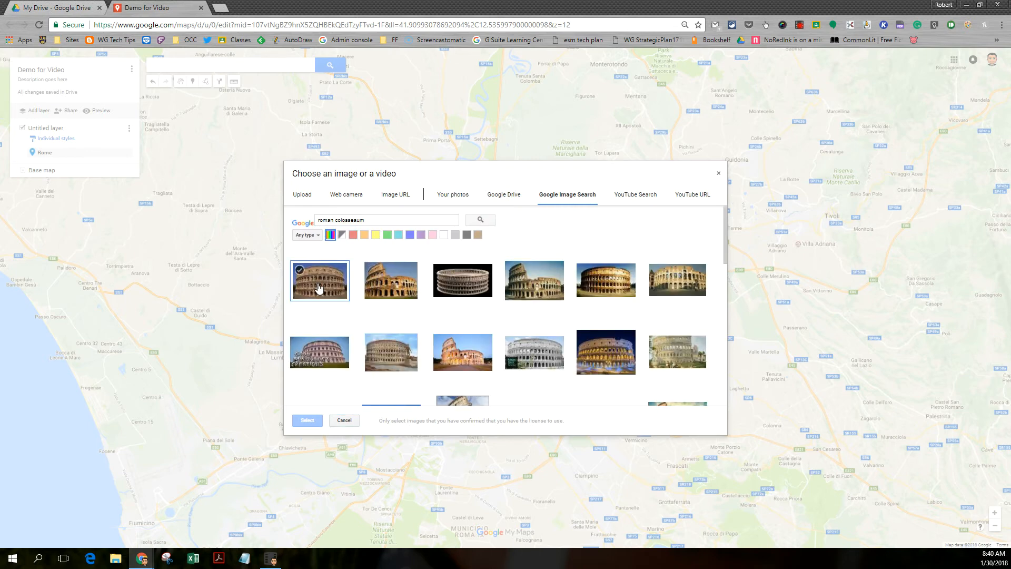
left_click(383, 284)
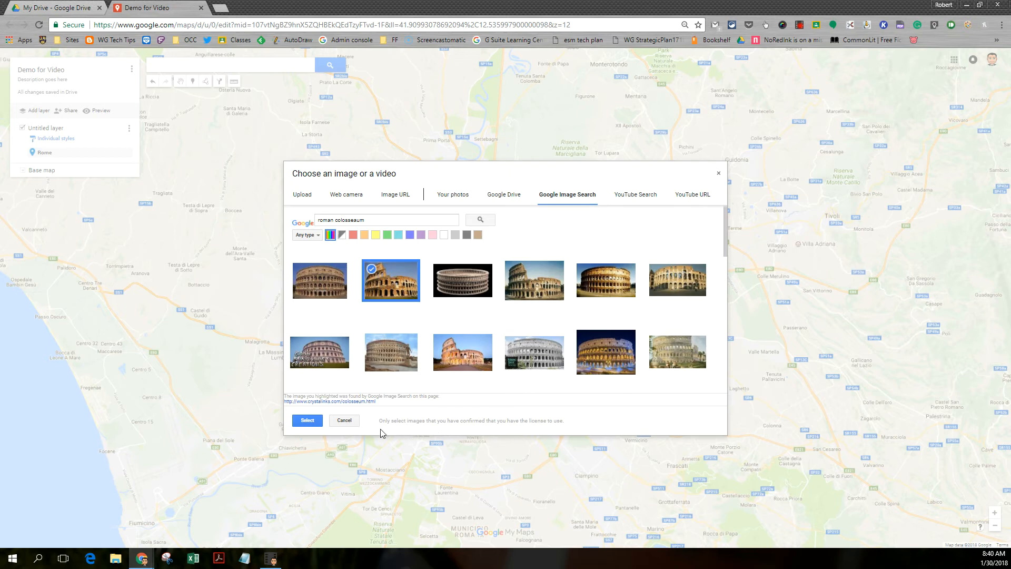
left_click(344, 419)
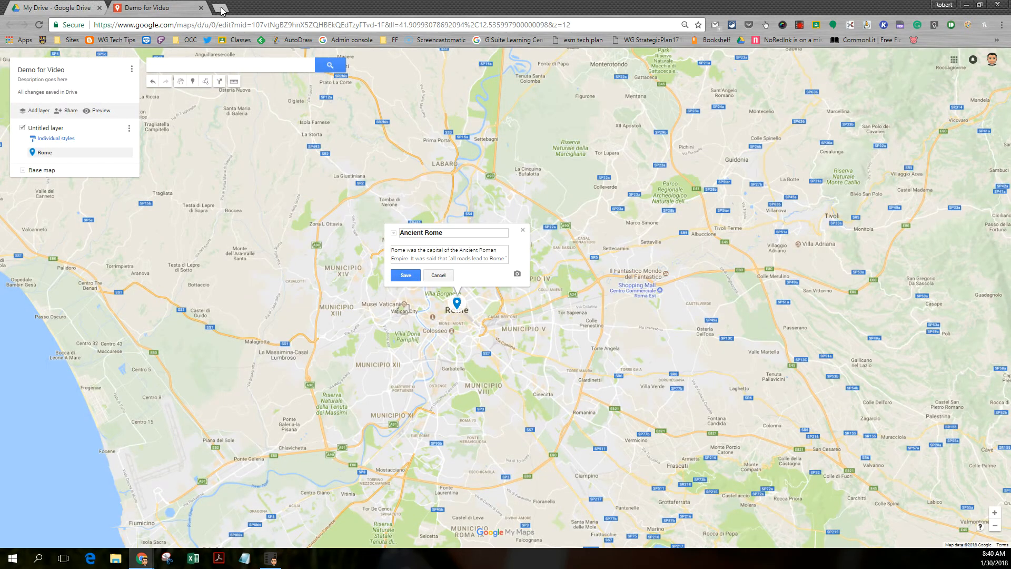
- Search Google Images for "roman colosseum" in a new browser tab and limit the usage rights to "Labeled for reuse"
left_click(221, 8)
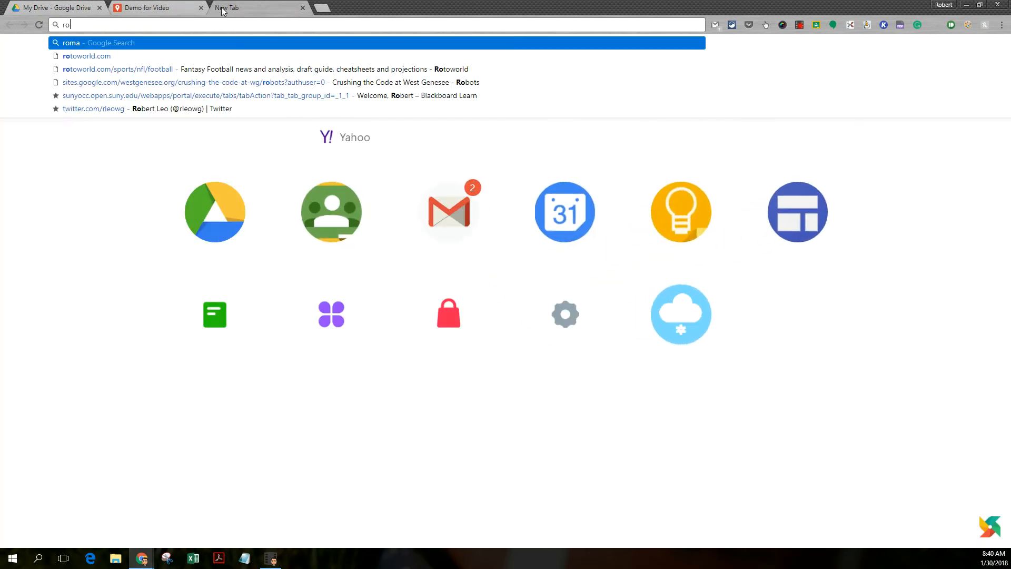
type("roman colosseum")
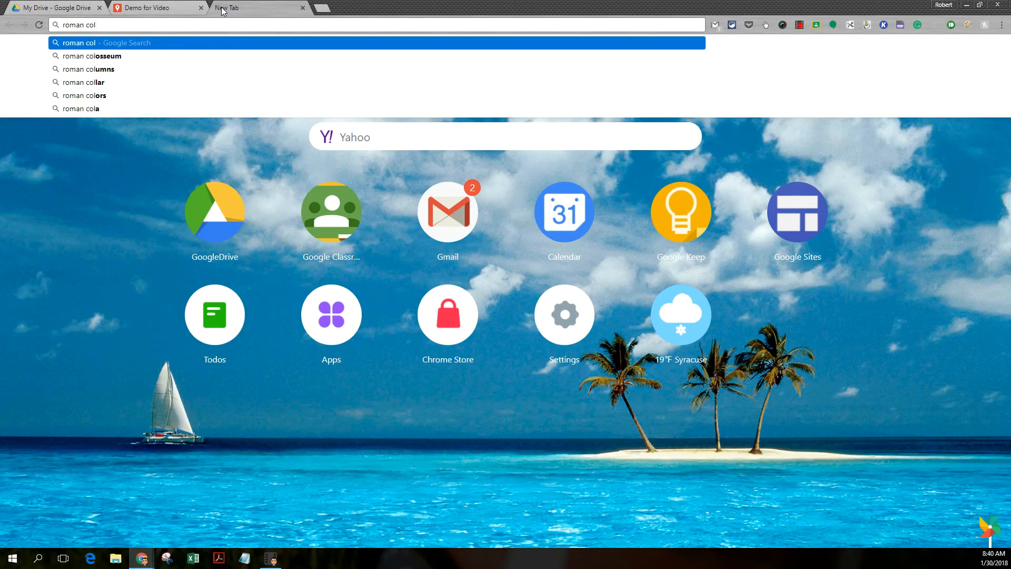
key("Return")
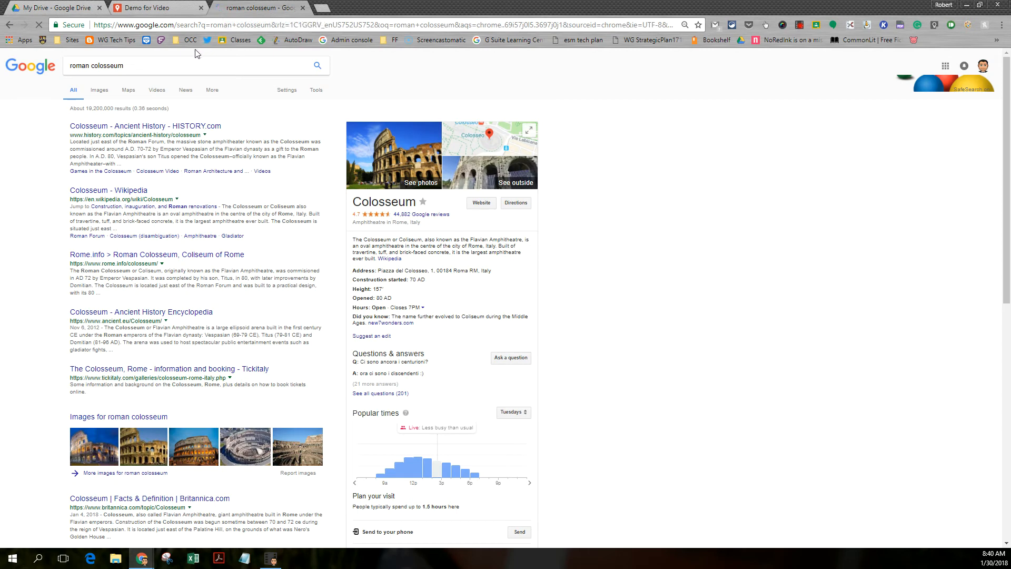
left_click(100, 92)
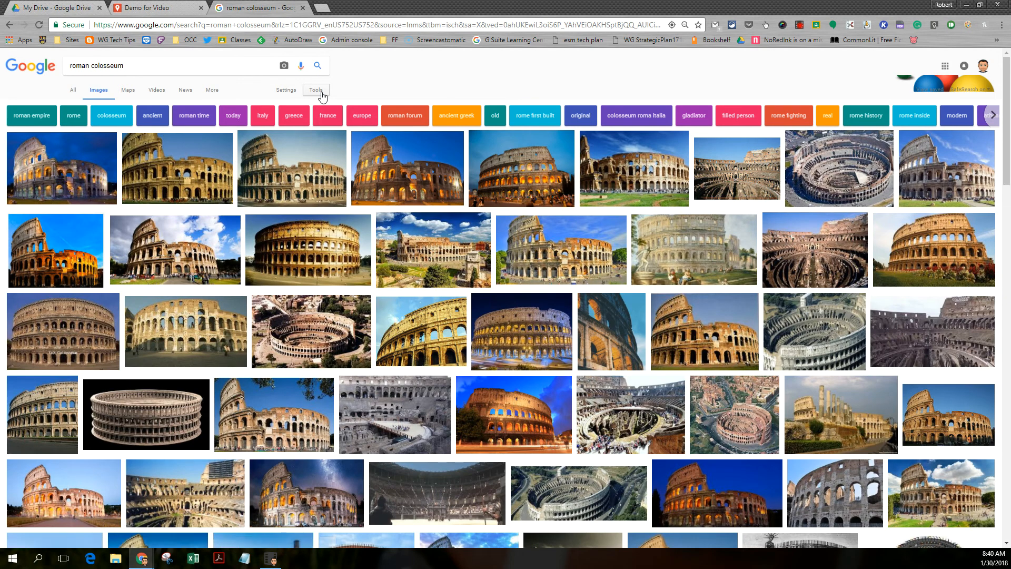
left_click(323, 96)
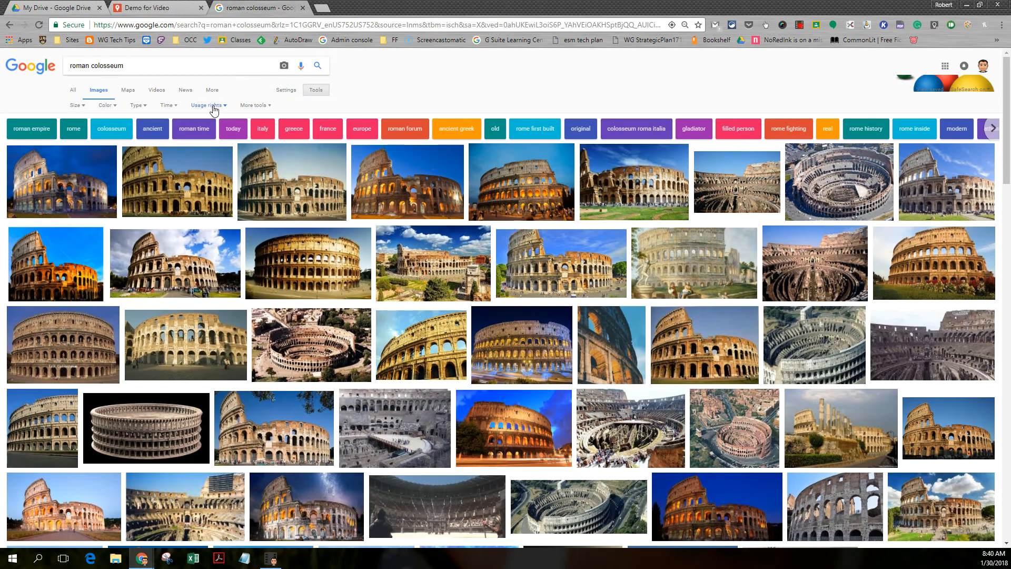
left_click(211, 106)
left_click(204, 142)
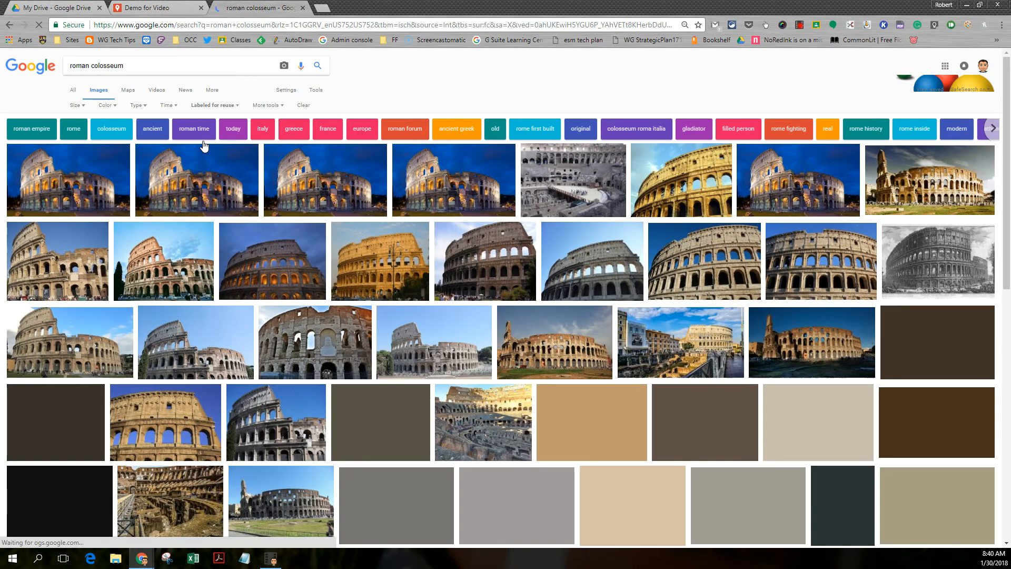
- Open the Wikipedia night photo of the Colosseum at full size and copy its image URL
left_click(62, 171)
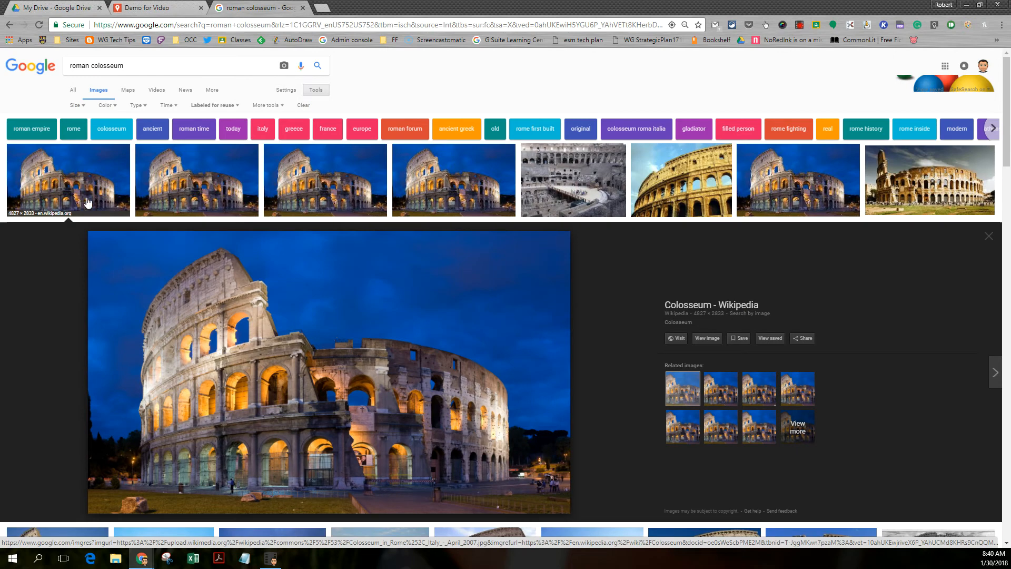
left_click(707, 338)
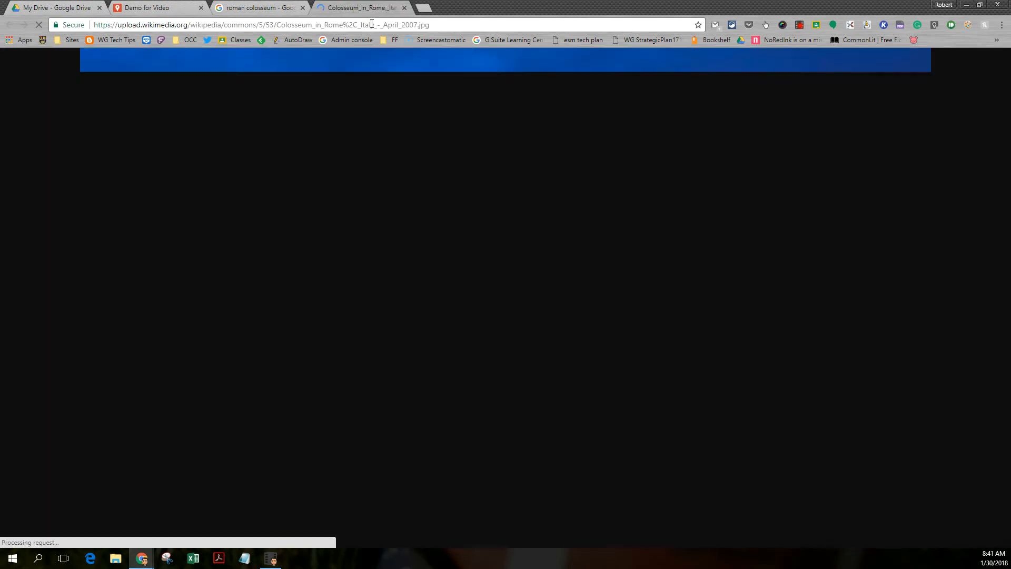
left_click(421, 27)
key("ctrl+c")
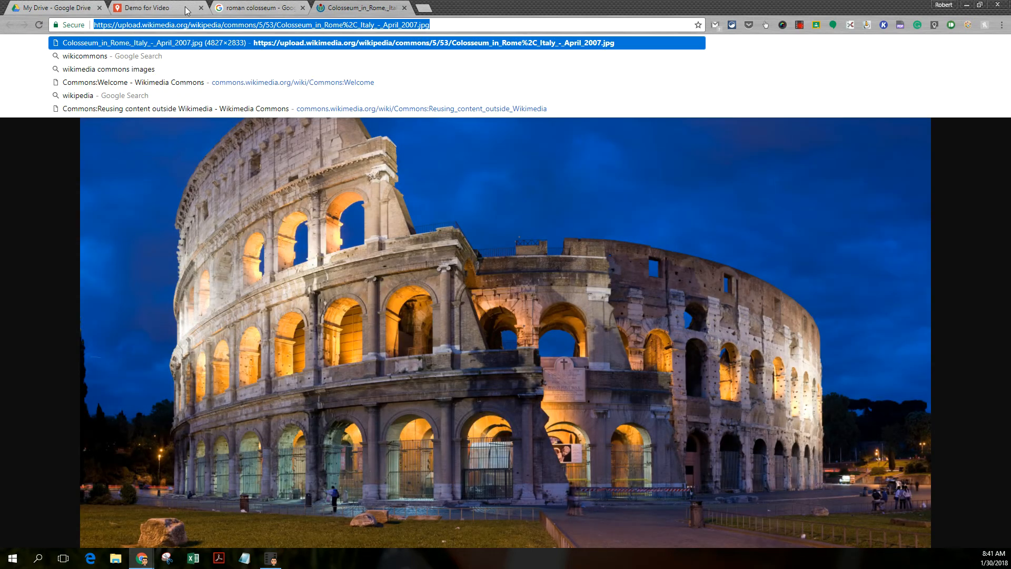
- Add the Colosseum photo to the Ancient Rome marker from the copied image URL and save the marker
left_click(186, 10)
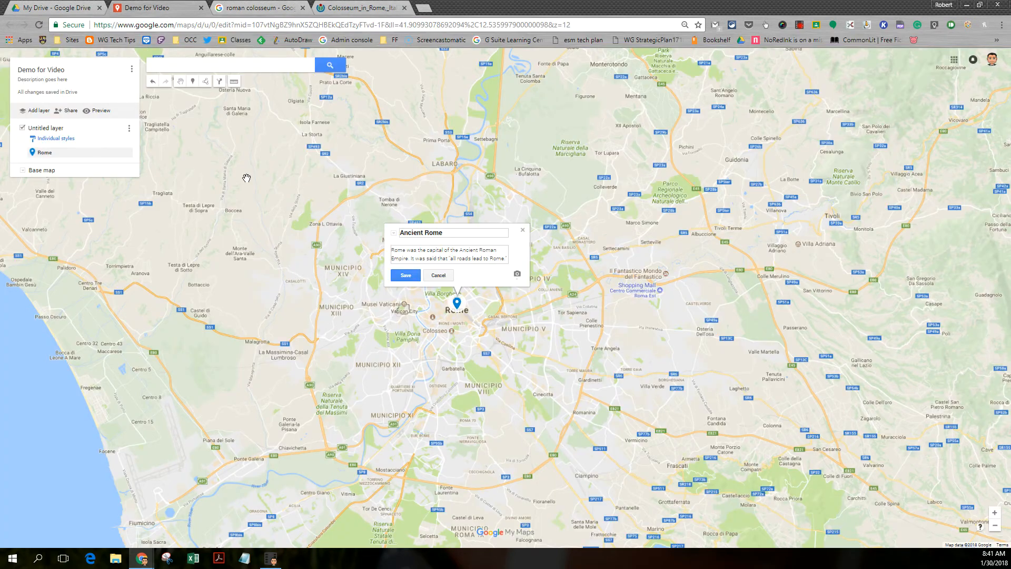
left_click(518, 278)
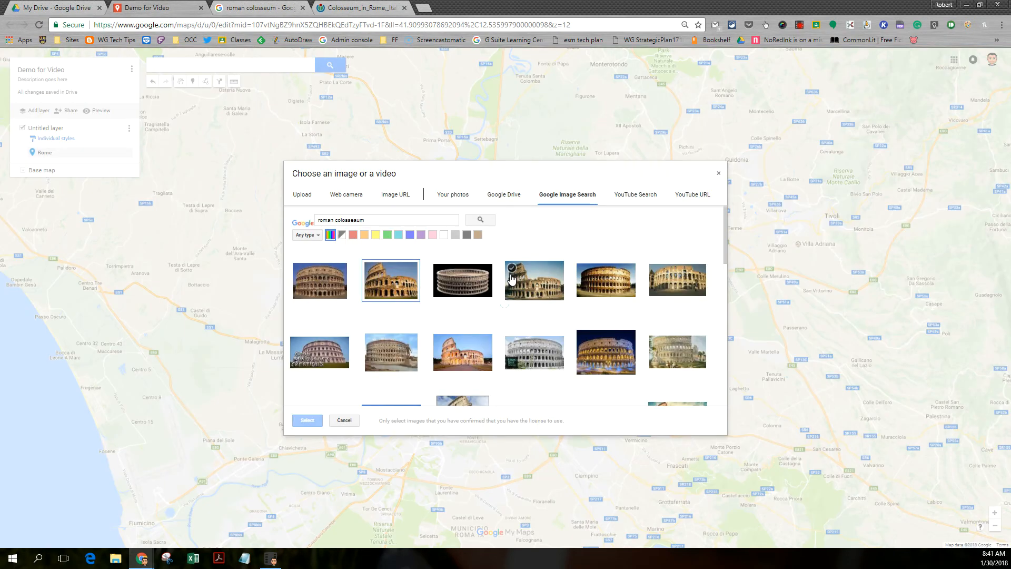
left_click(395, 196)
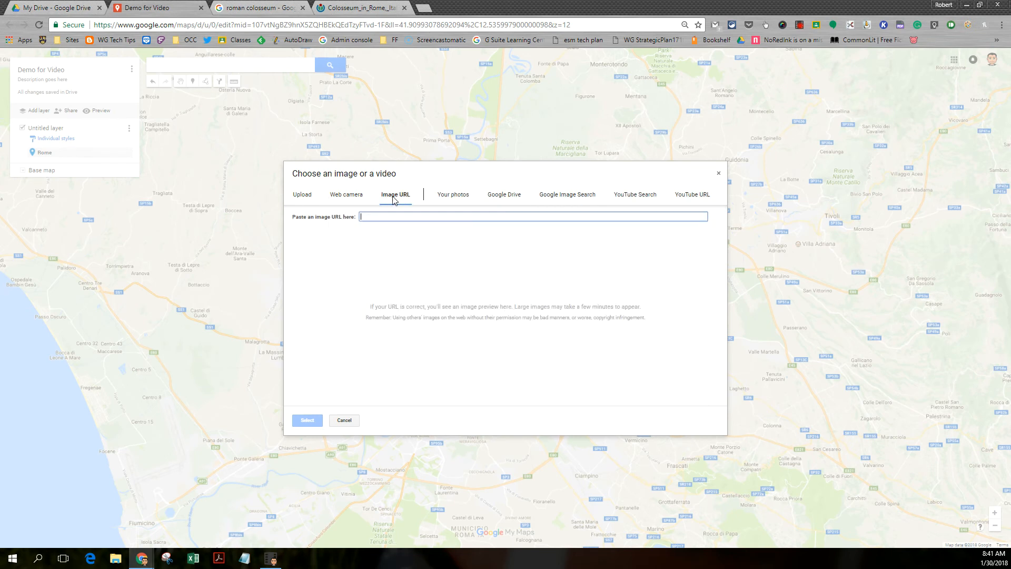
key("ctrl+v")
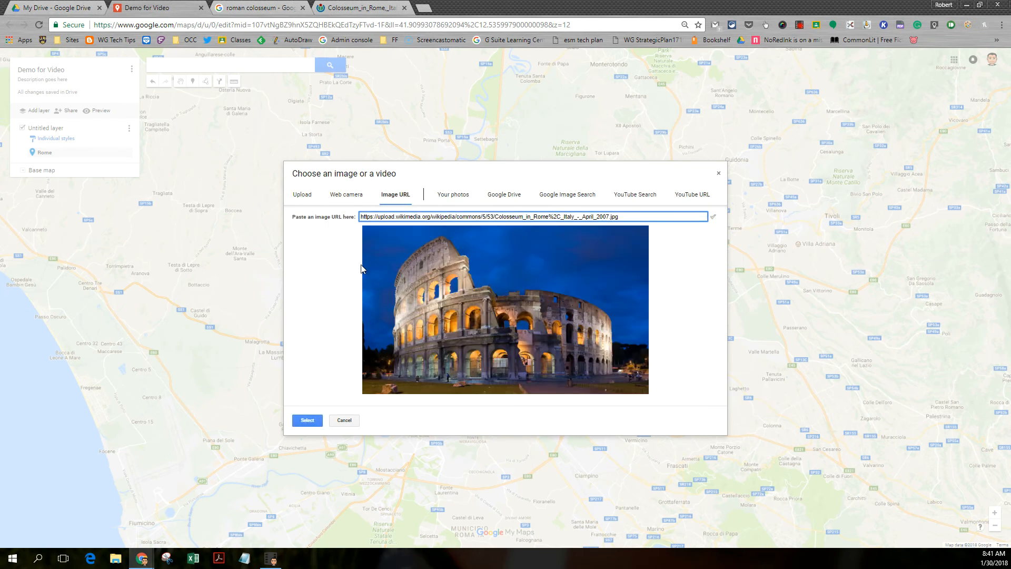
left_click(307, 420)
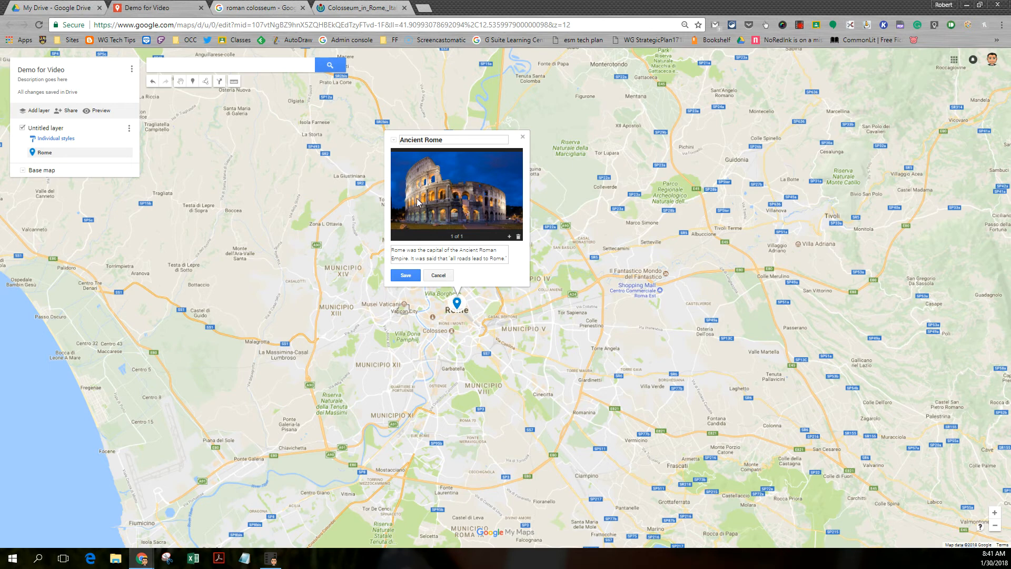
left_click(405, 275)
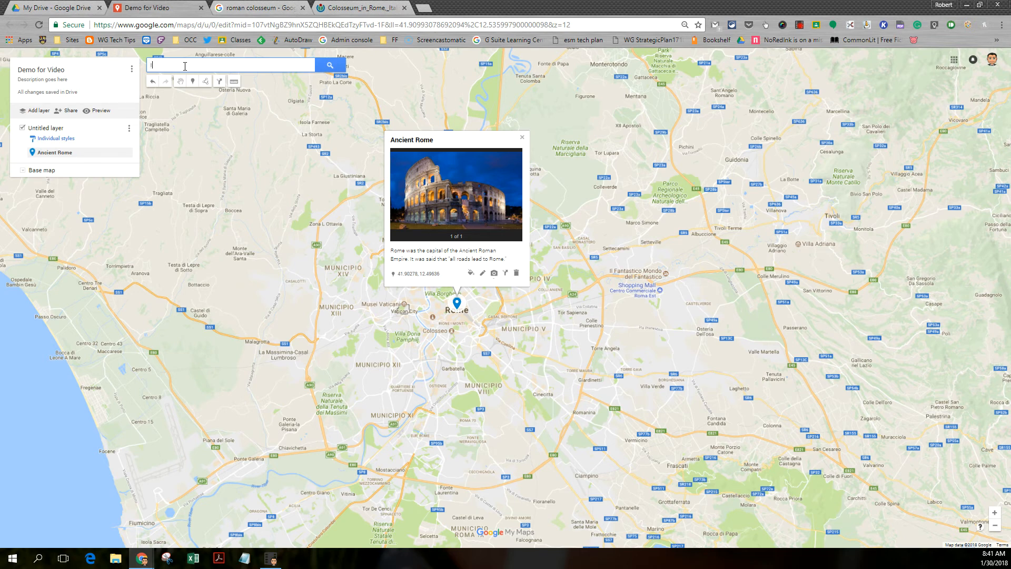
- Search the map for "Istanbul turkey" and add the Istanbul result to the untitled layer
type("Istanbul tur")
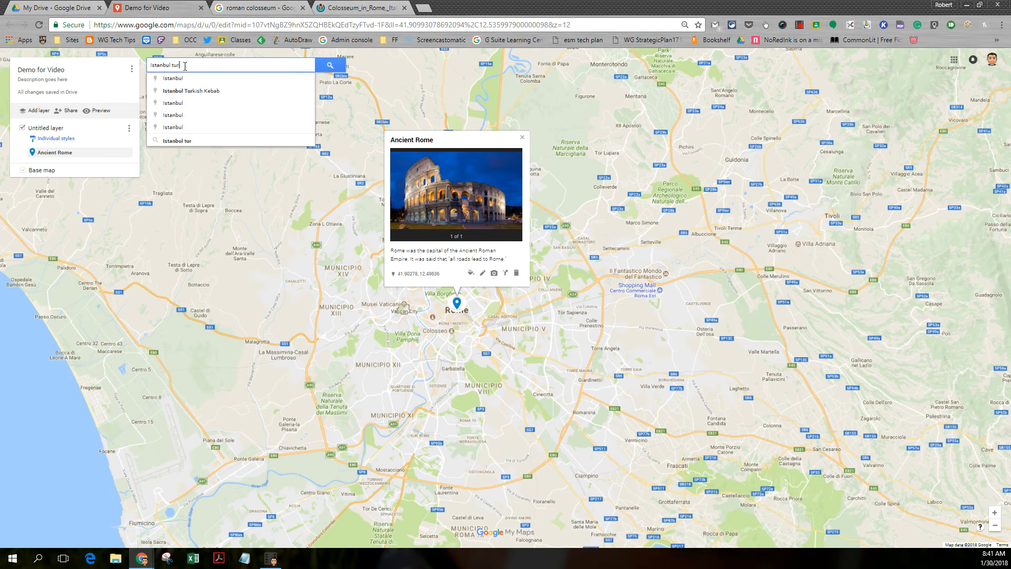
type("key")
key("Return")
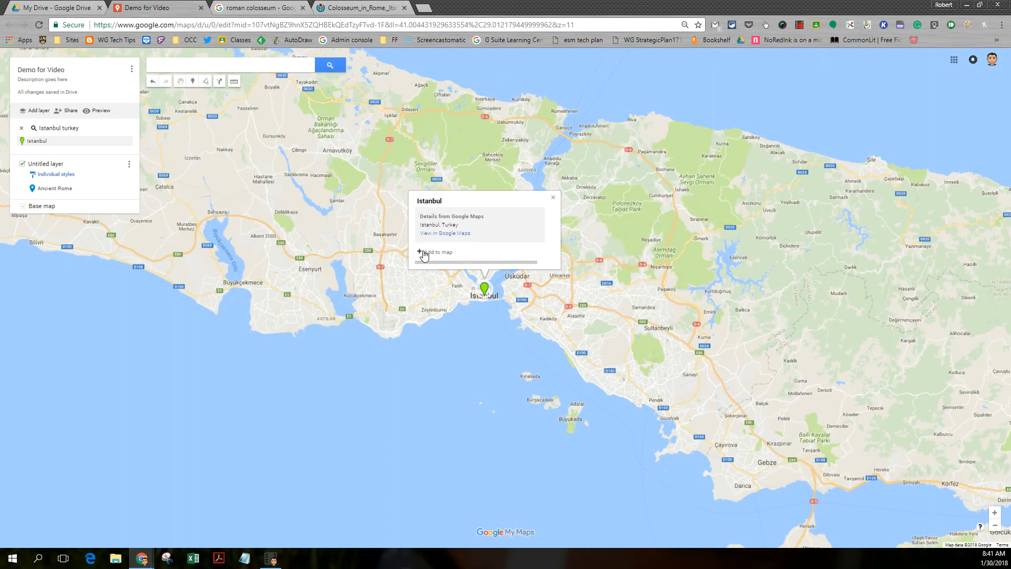
left_click(424, 255)
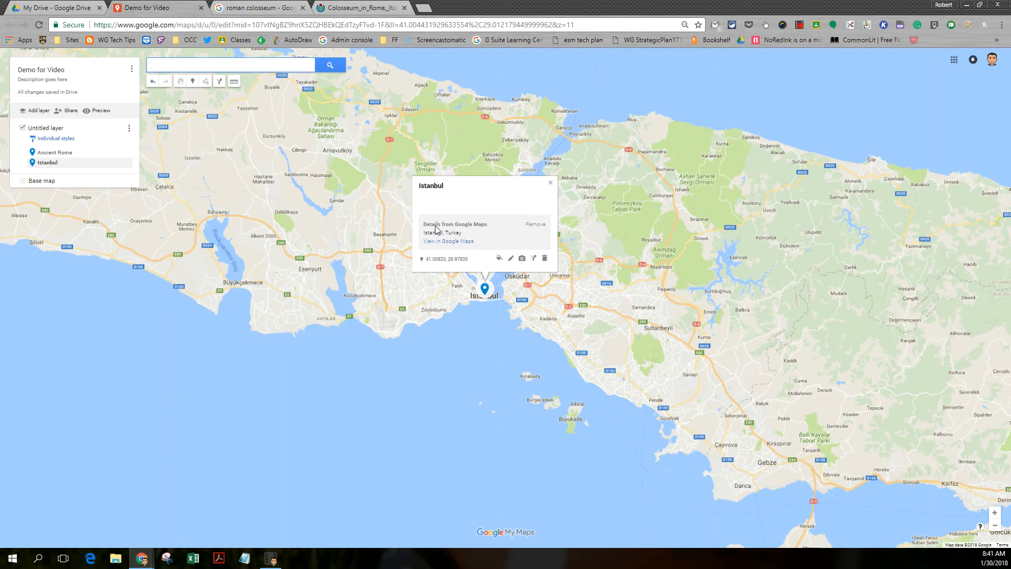
- Remove the Google Maps details from the Istanbul marker and change its title to "Constantinople"
left_click(536, 224)
left_click(511, 258)
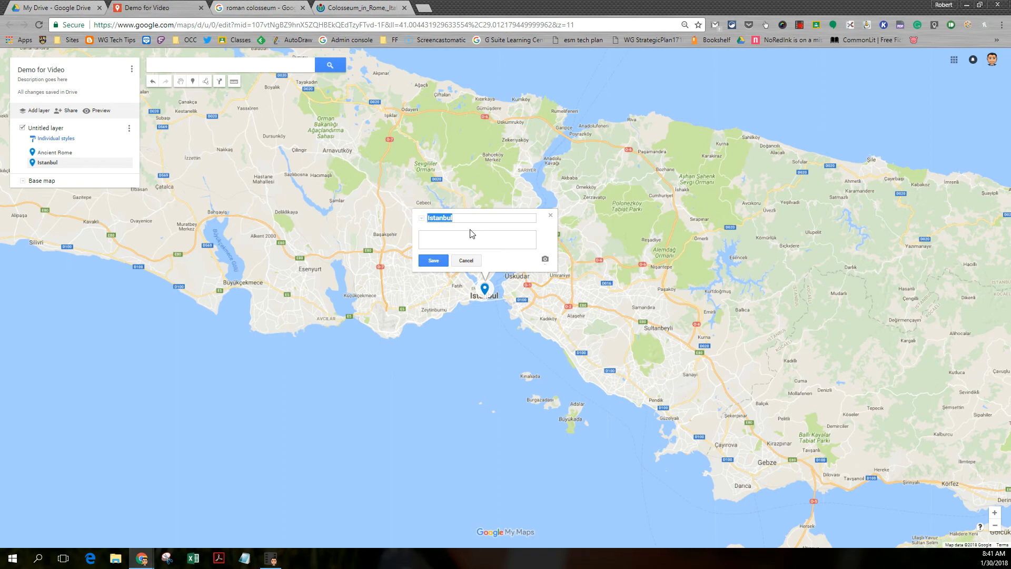
type("C")
type("onstan")
type("tinopl")
- Enter the marker's description: "Emperor Constantine relocated the capital of the Roman Empire to Byzantium in 333 CE and the city's name change in his honor to Constantinople."
type("Emperor Con")
type("stantine relocatd t")
key("BackSpace")
key("BackSpace")
key("BackSpace")
type("ed the capital of the Ro")
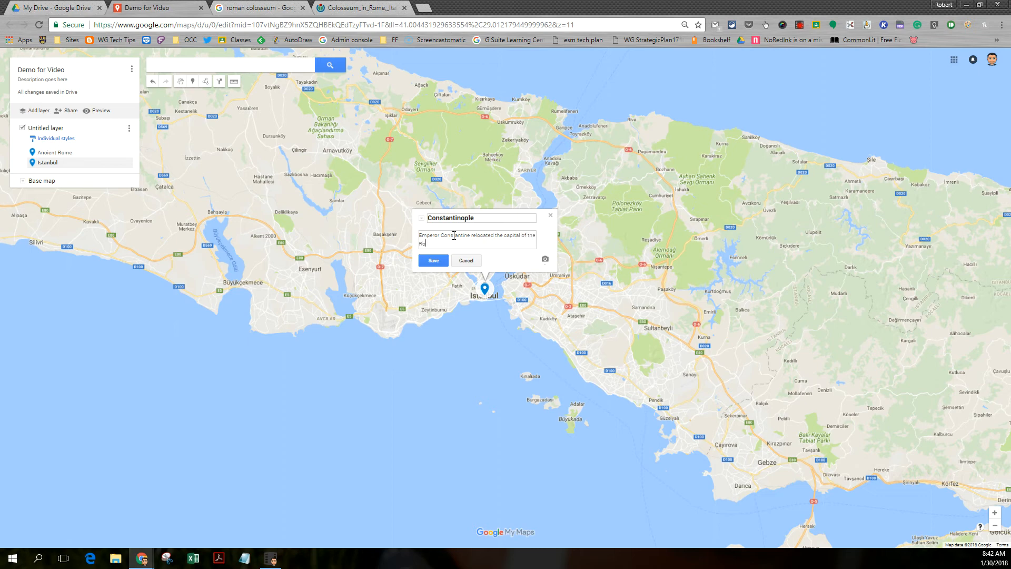
type("man Empire to Byzantium in 333 CE and the ci")
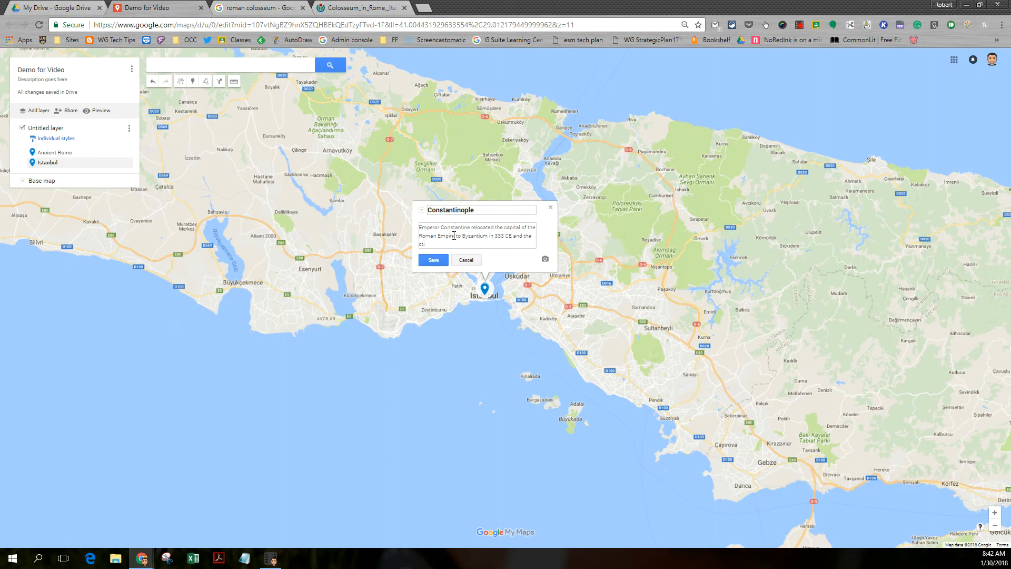
key("BackSpace")
key("BackSpace")
type("ity's name change in his honor to Constantinople.")
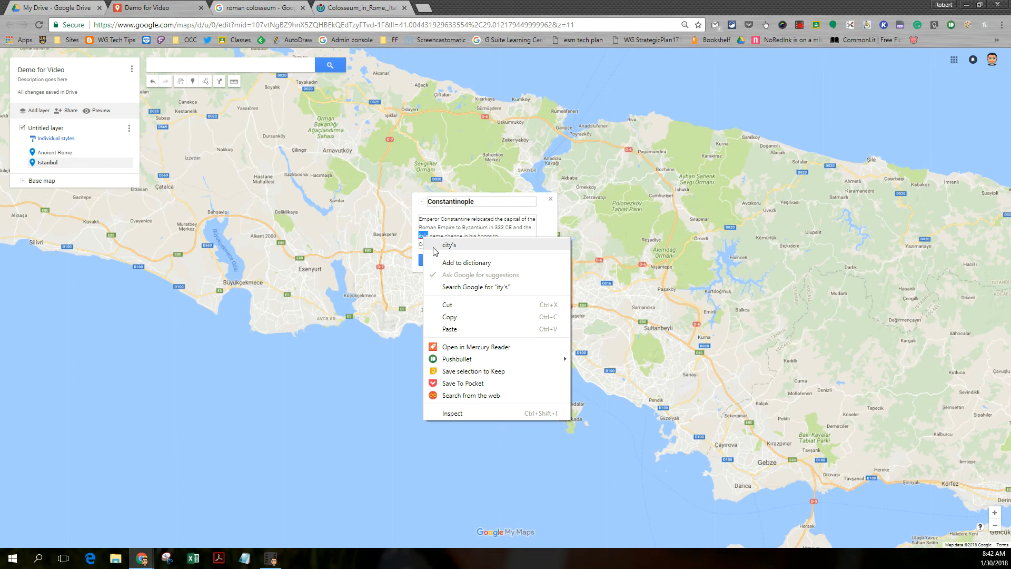
left_click(435, 245)
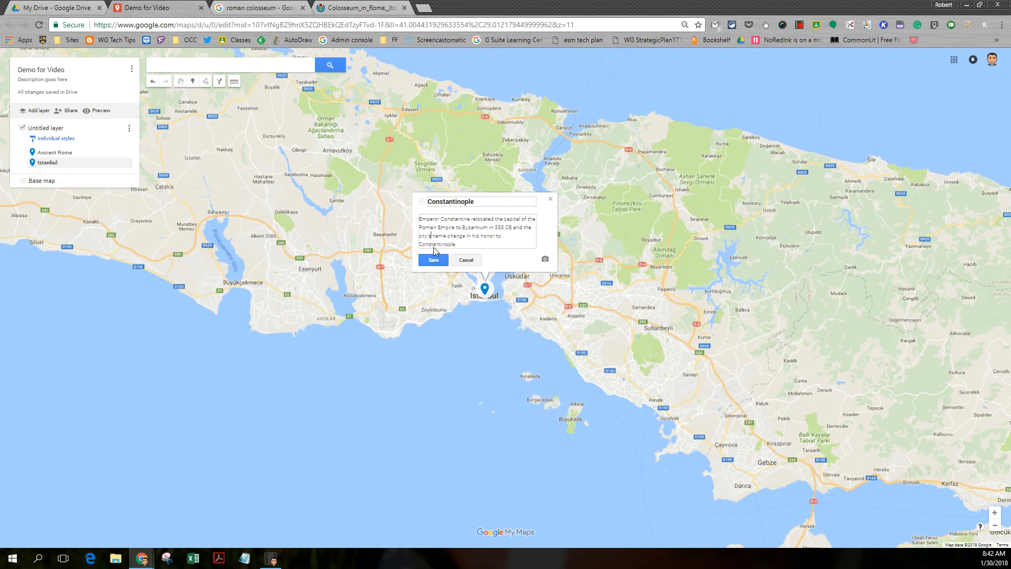
- Start adding an image to the Constantinople marker, and search Google Images for "hagia sophia" with usage rights "Labeled for reuse"
left_click(545, 260)
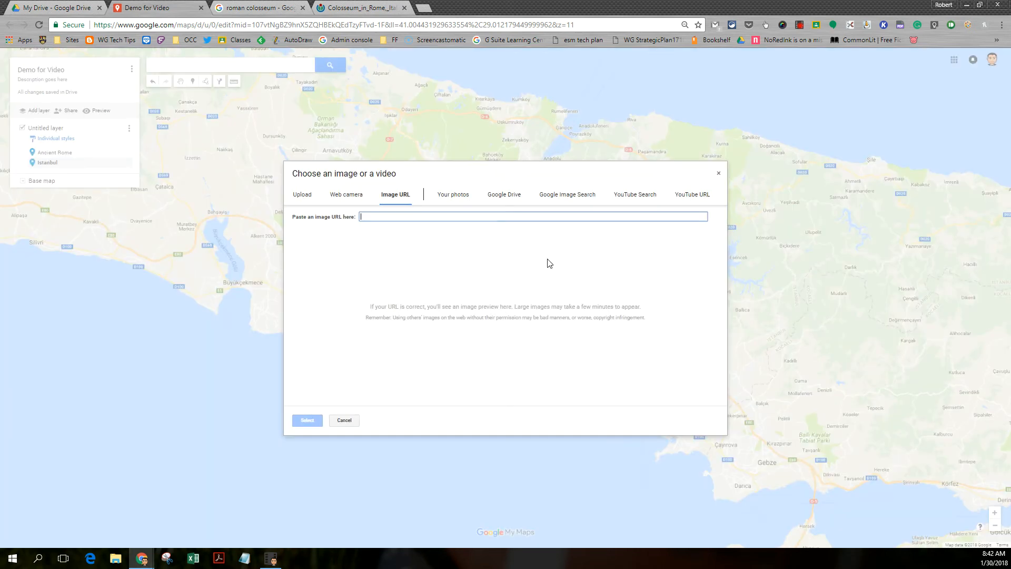
left_click(347, 9)
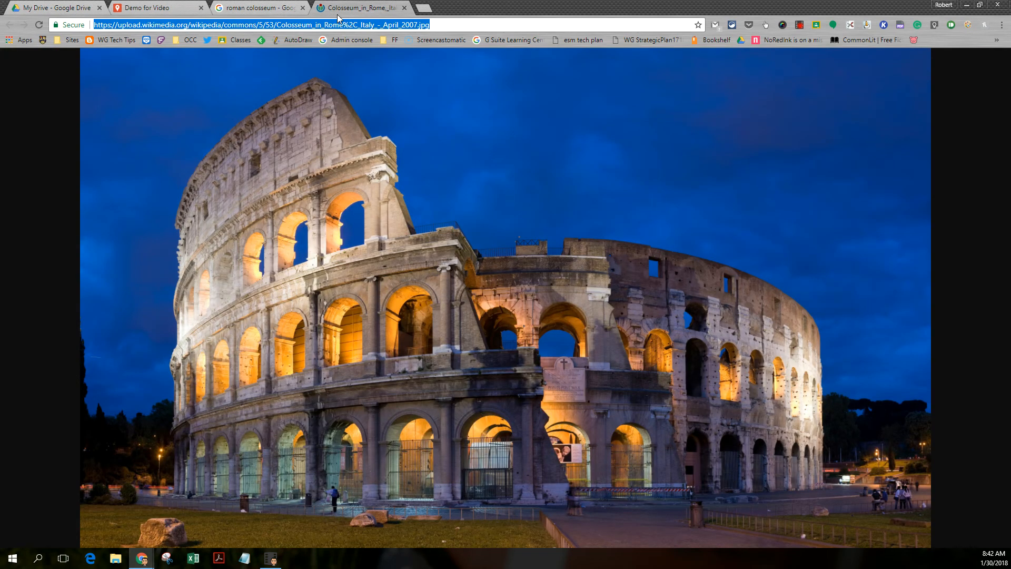
type("ha")
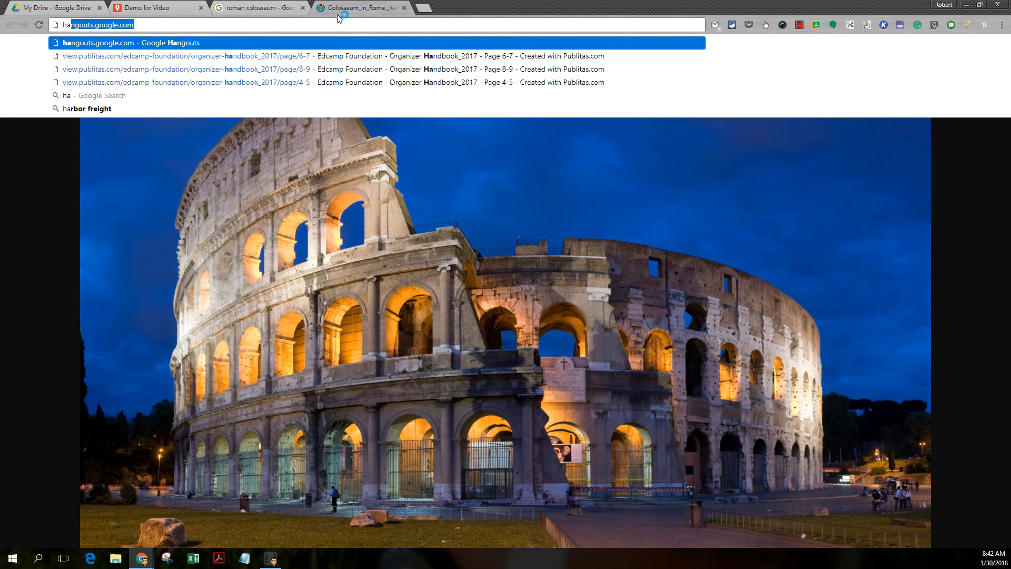
type("gia sophia")
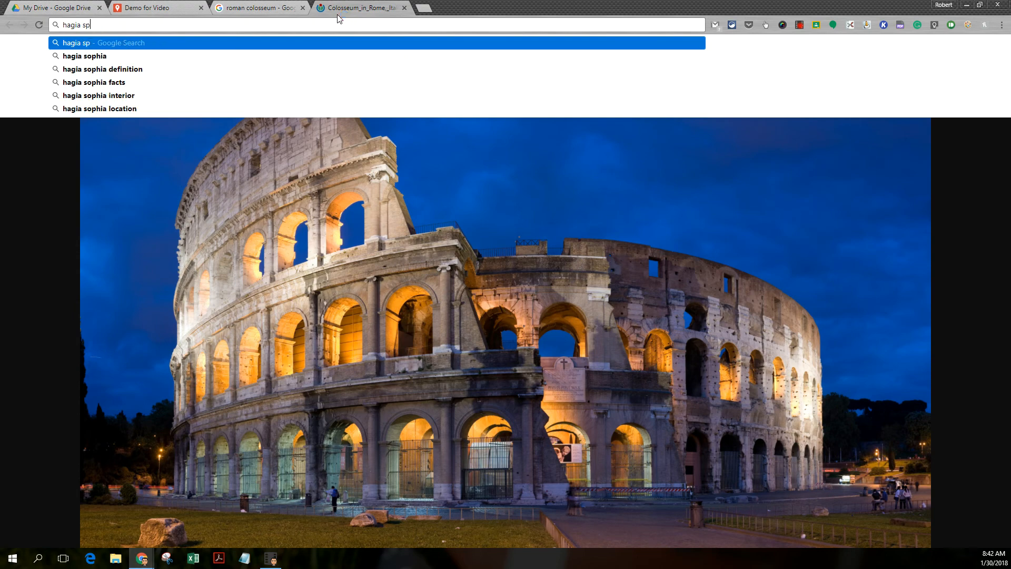
key("Return")
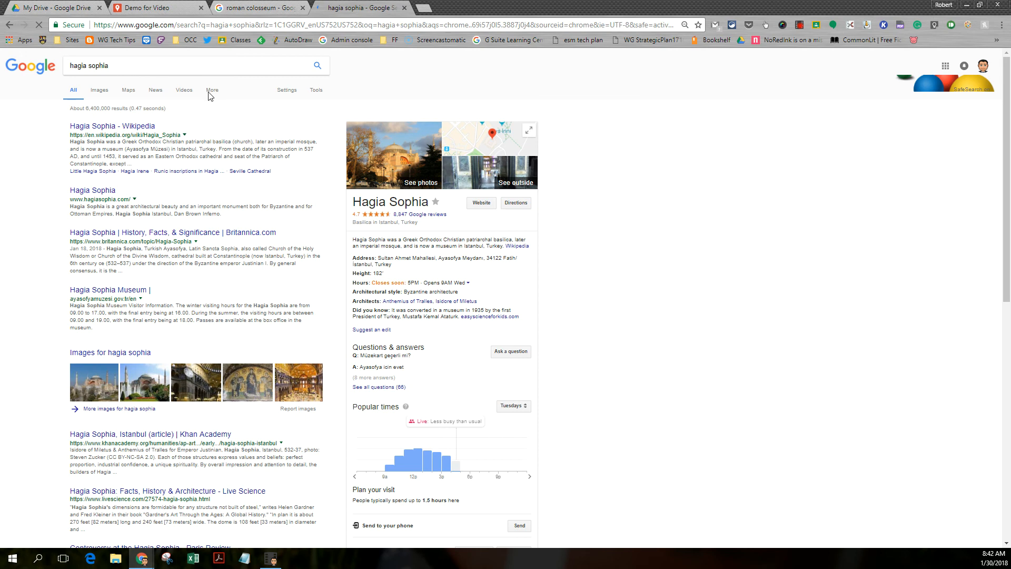
left_click(99, 91)
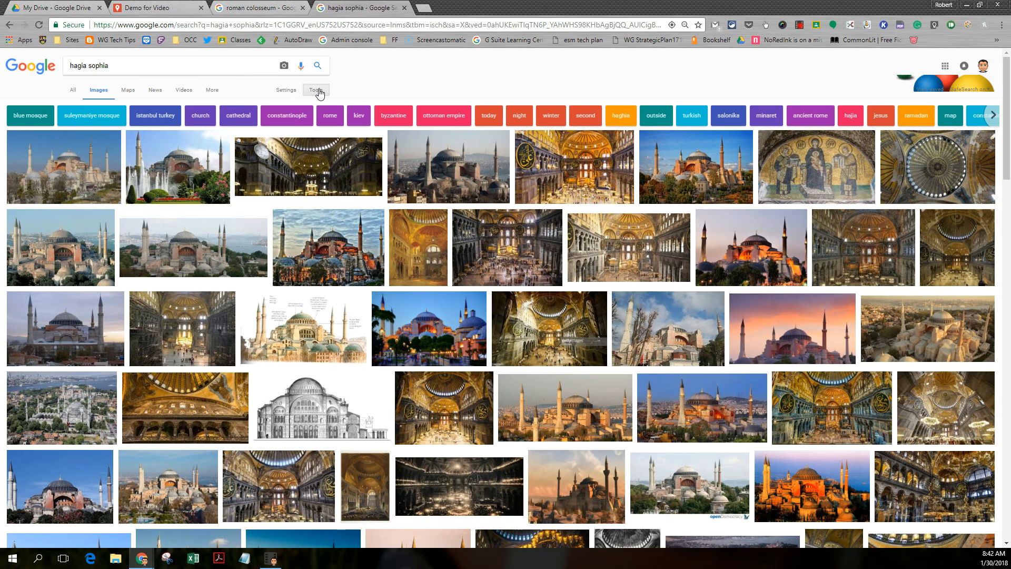
left_click(317, 90)
left_click(214, 106)
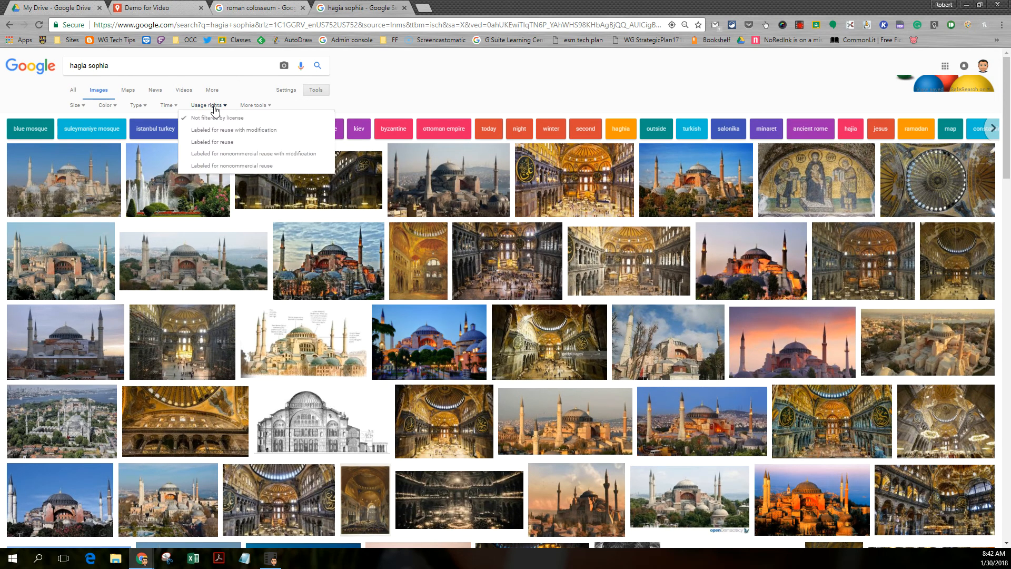
left_click(215, 142)
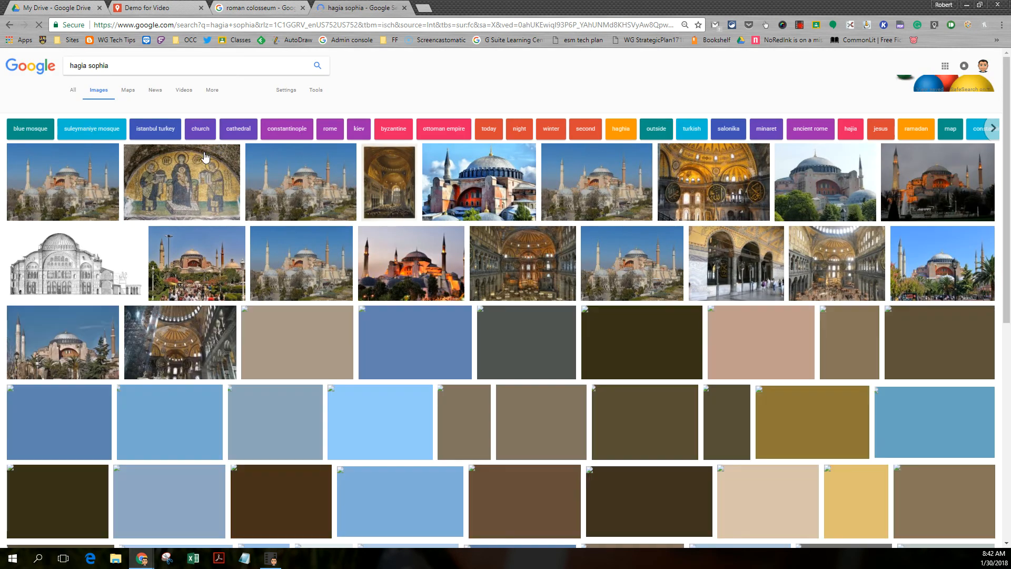
- Open the Hagia Sophia southwestern entrance mosaic at full size, copy its image URL and return to the map's image chooser
left_click(182, 177)
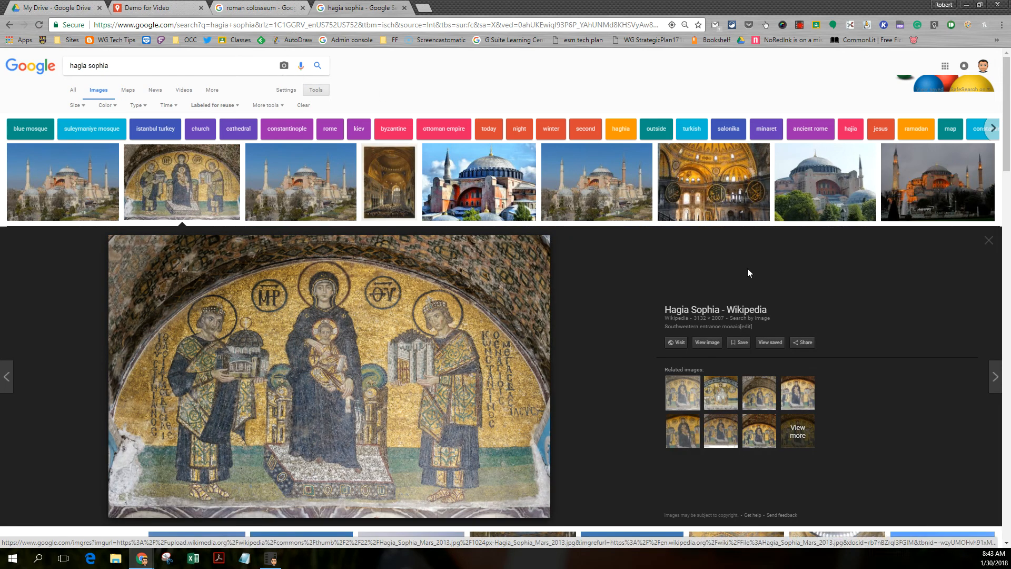
left_click(708, 343)
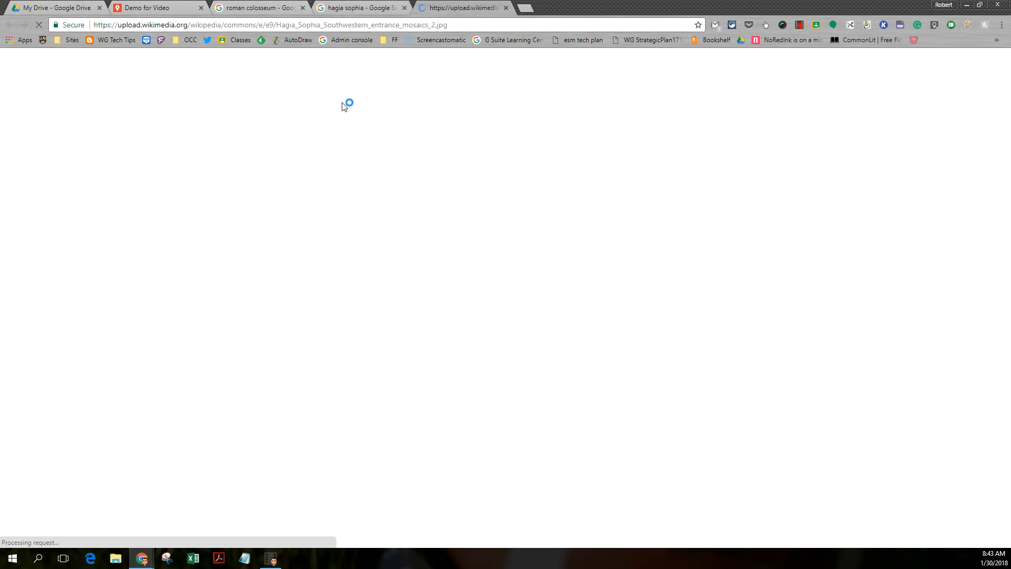
left_click(314, 26)
key("ctrl+c")
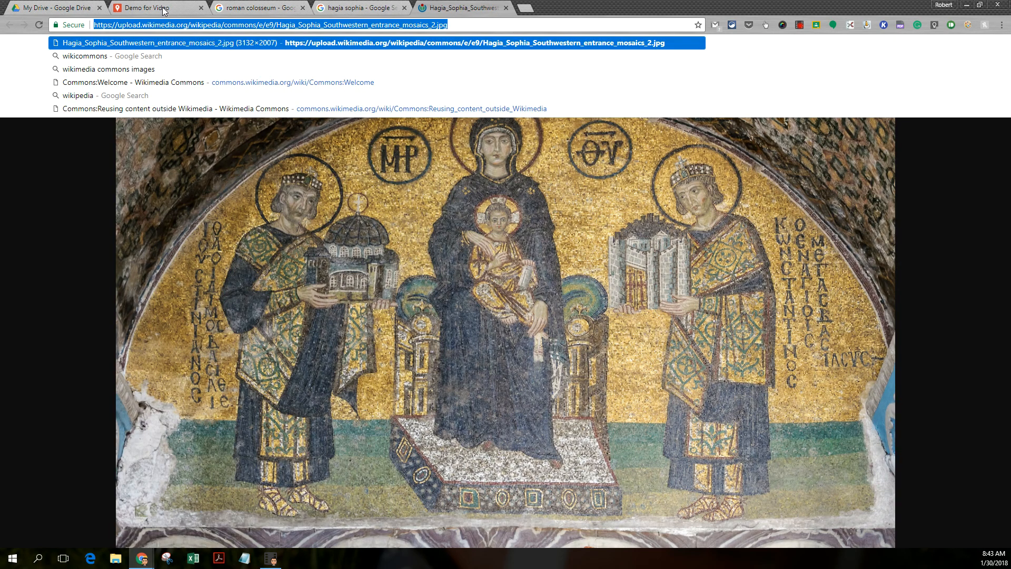
left_click(164, 10)
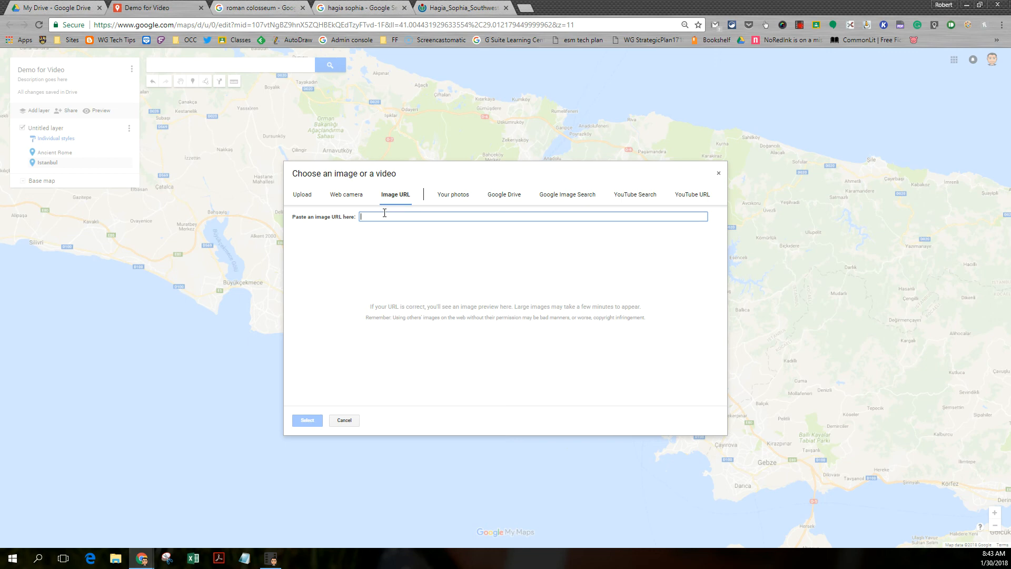
- Add the Hagia Sophia mosaic picture to the Constantinople marker from the copied image URL
key("ctrl+v")
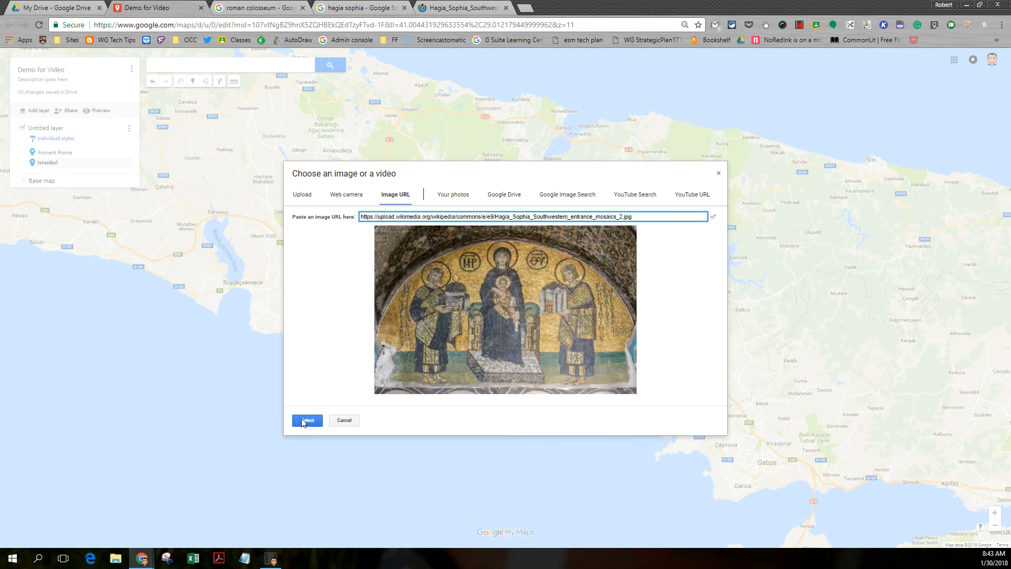
left_click(307, 420)
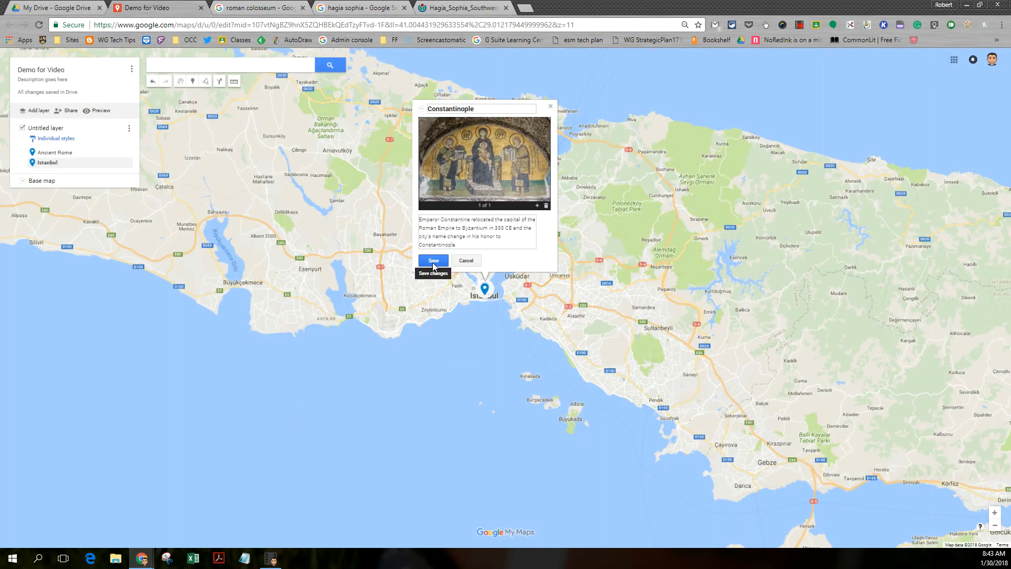
left_click(423, 264)
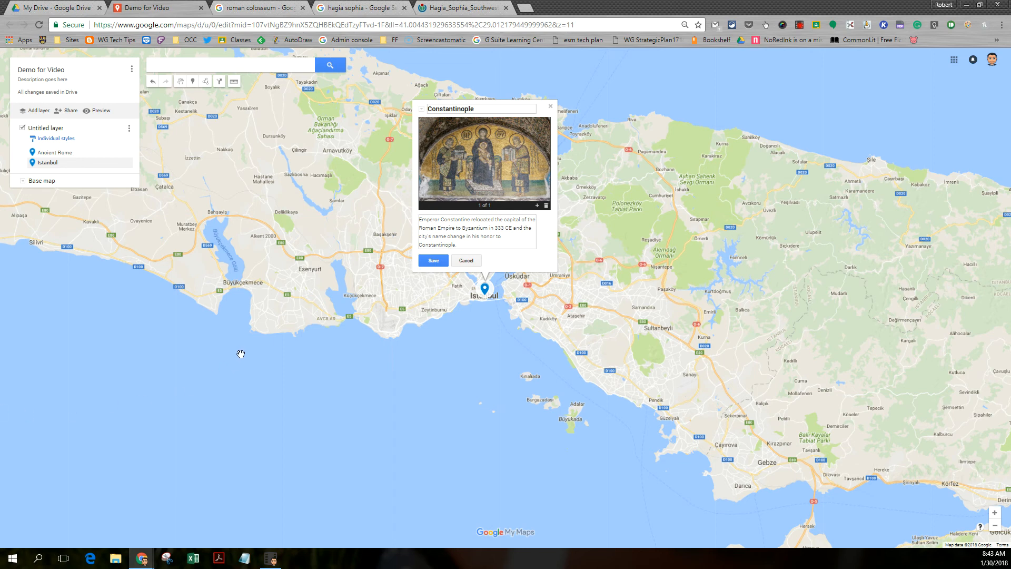
- Start adding a second media item to the Constantinople marker and search YouTube for "istanbul not constantinople"
left_click(537, 207)
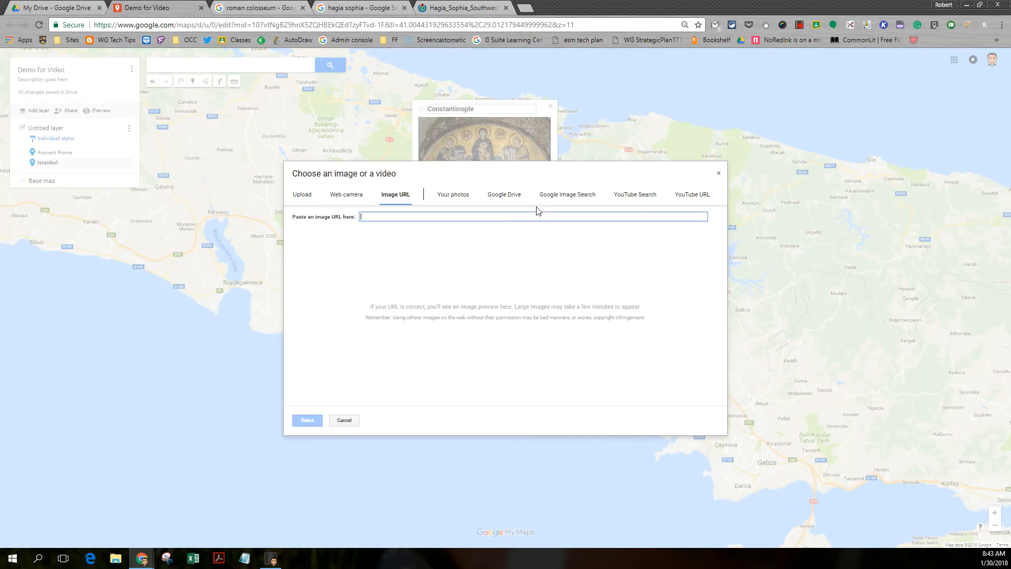
left_click(635, 206)
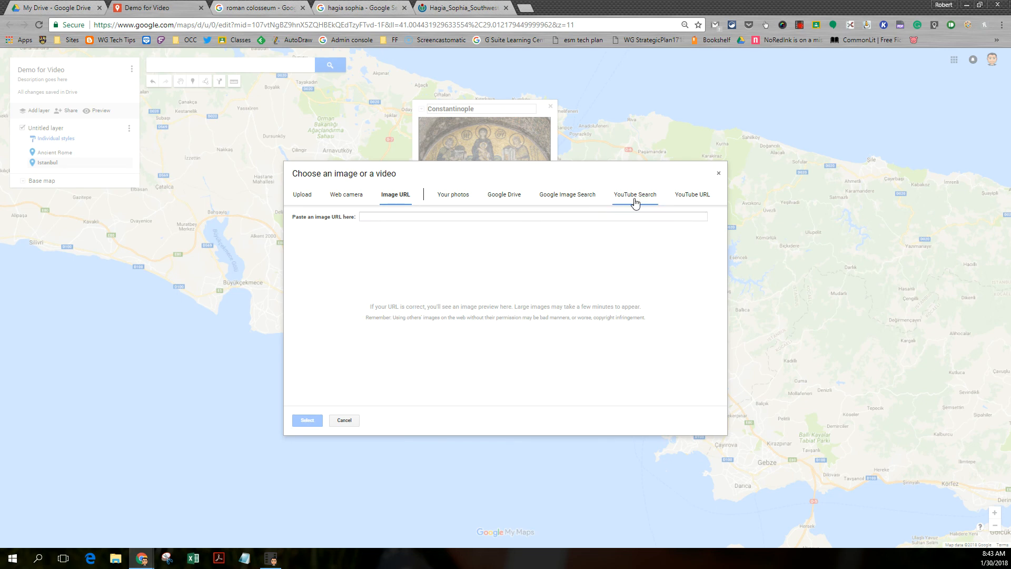
type("istanbul not constanti")
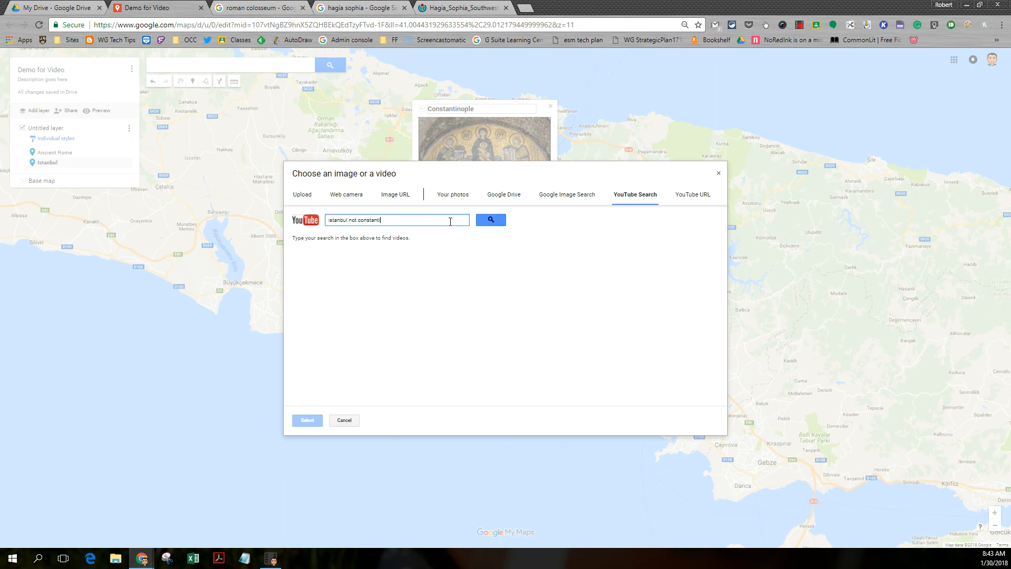
type("nople")
key("Return")
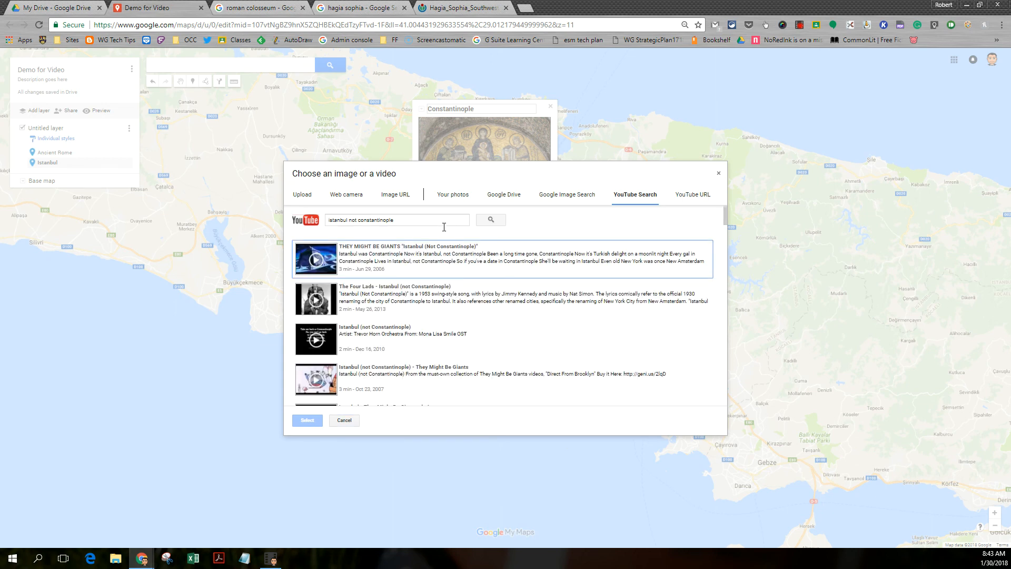
- Attach the They Might Be Giants "Istanbul (Not Constantinople)" video from June 2006 to the marker and save the marker's changes
left_click(315, 259)
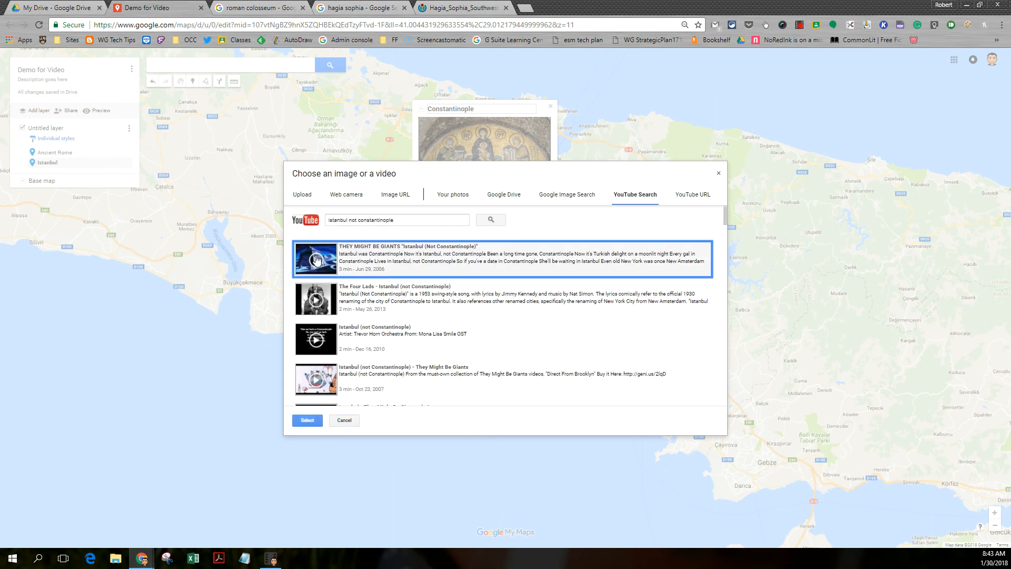
left_click(308, 420)
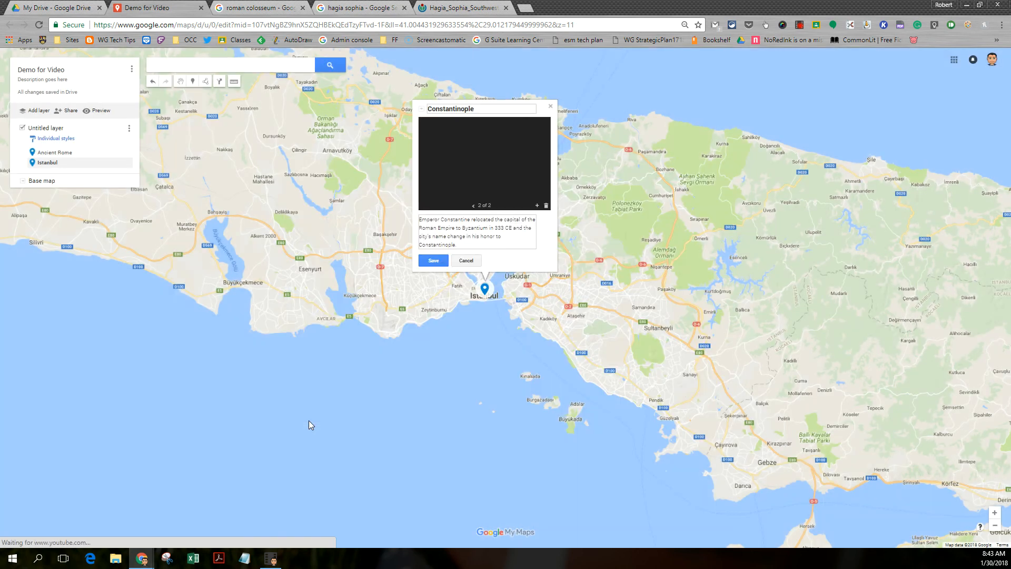
left_click(473, 206)
left_click(495, 206)
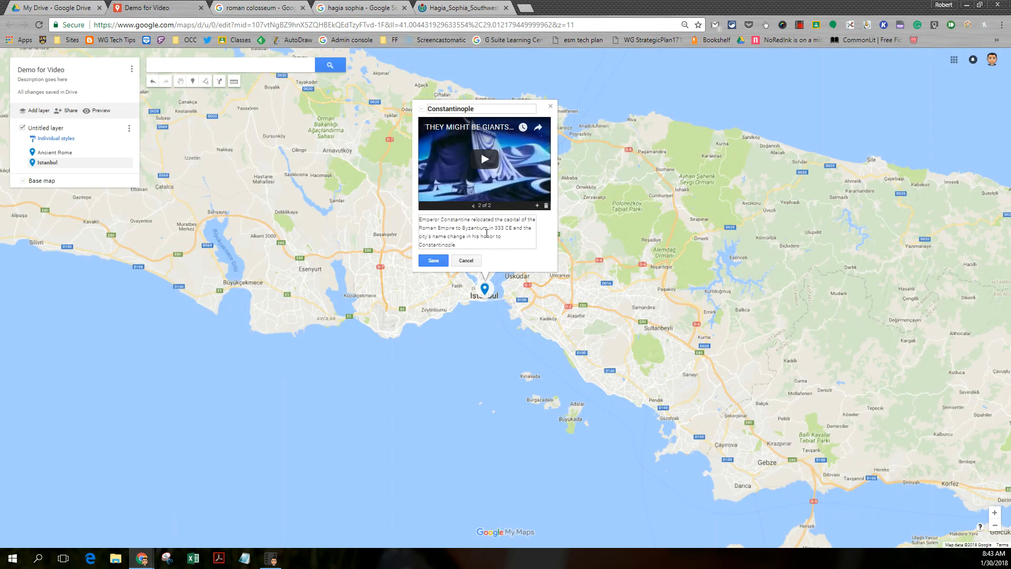
left_click(431, 261)
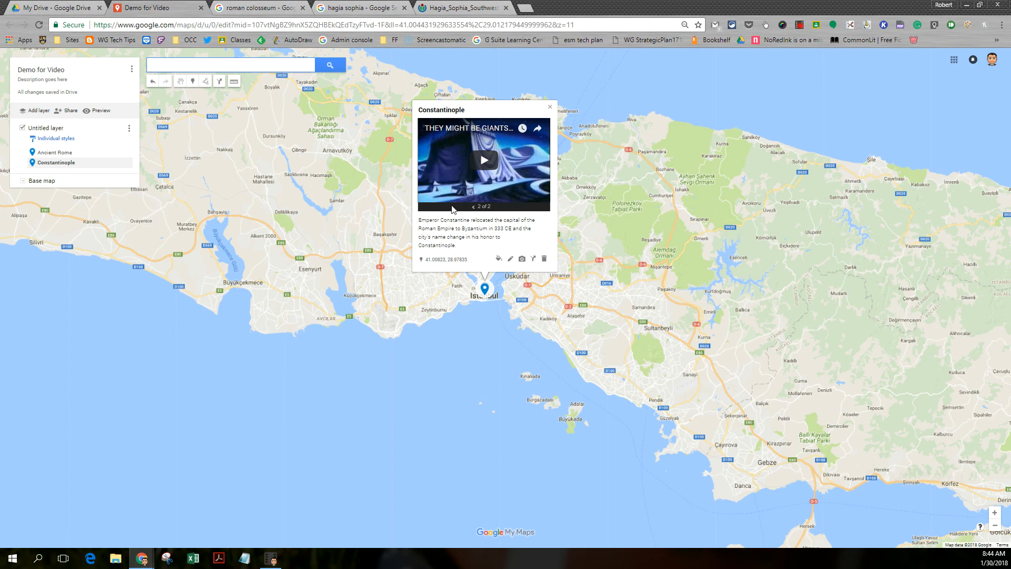
- Review the saved image in the Constantinople marker, and view the Ancient Rome and Constantinople markers in turn
left_click(472, 207)
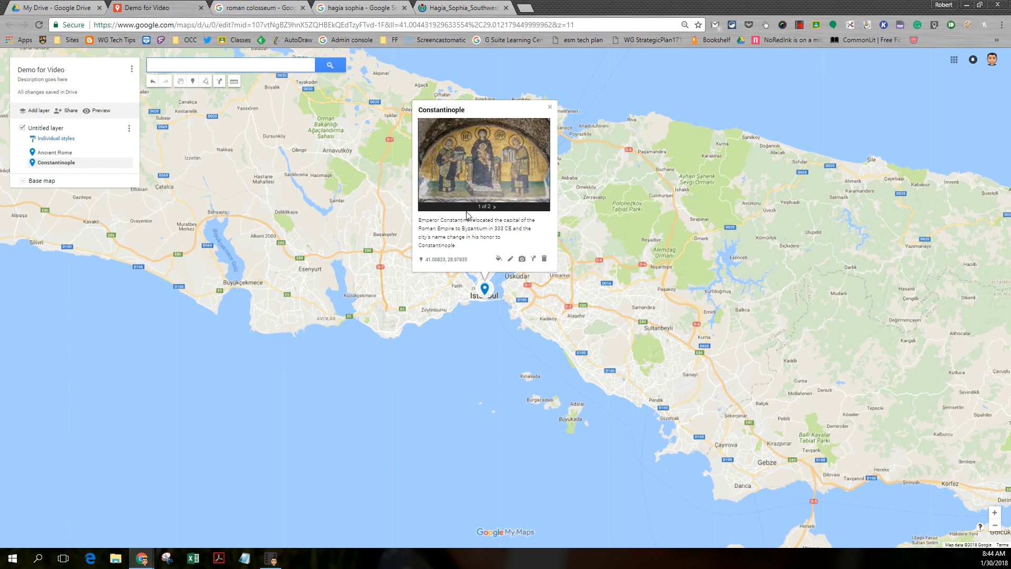
left_click(52, 153)
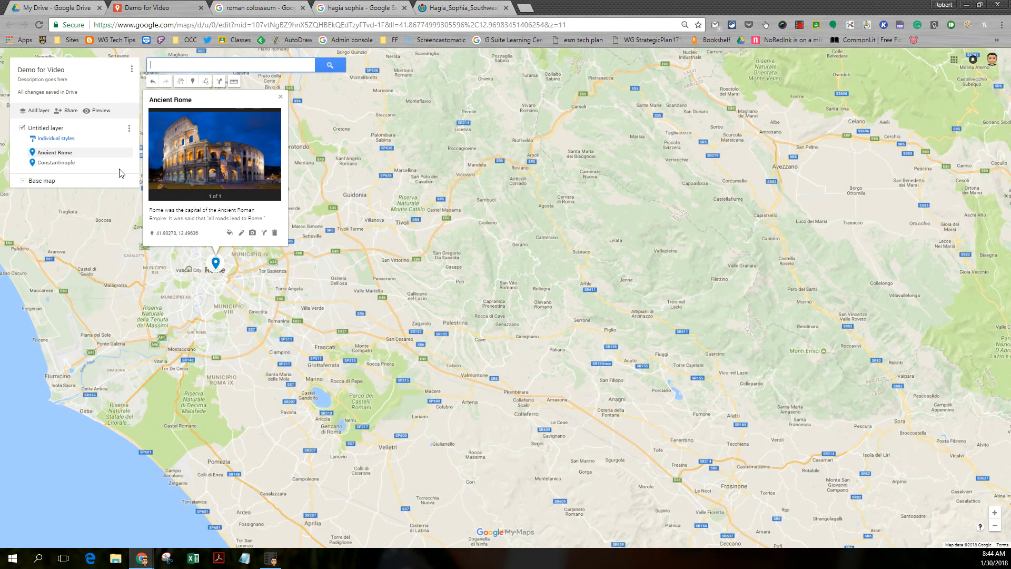
left_click(55, 163)
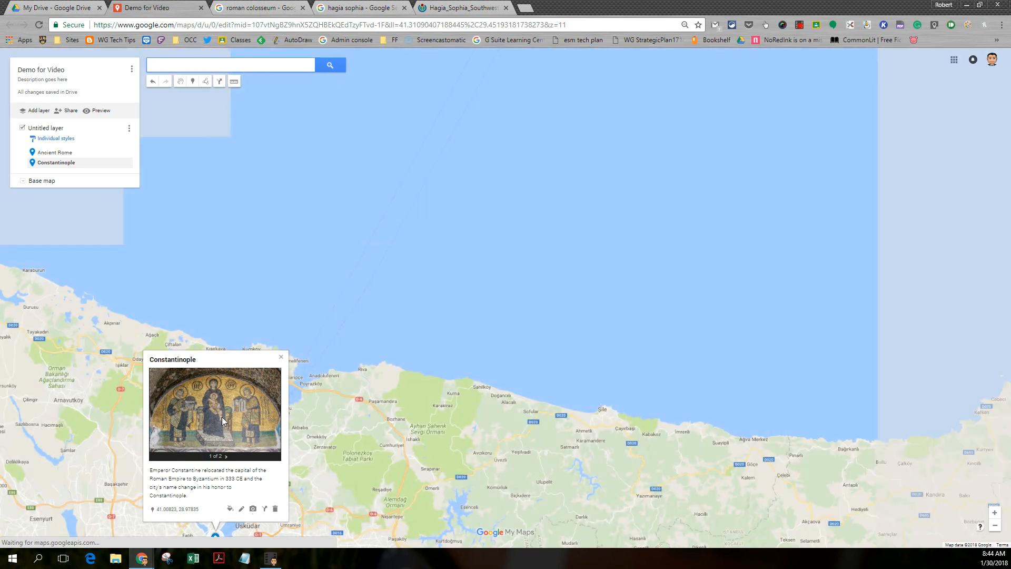
scroll(352, 319, "down", 1)
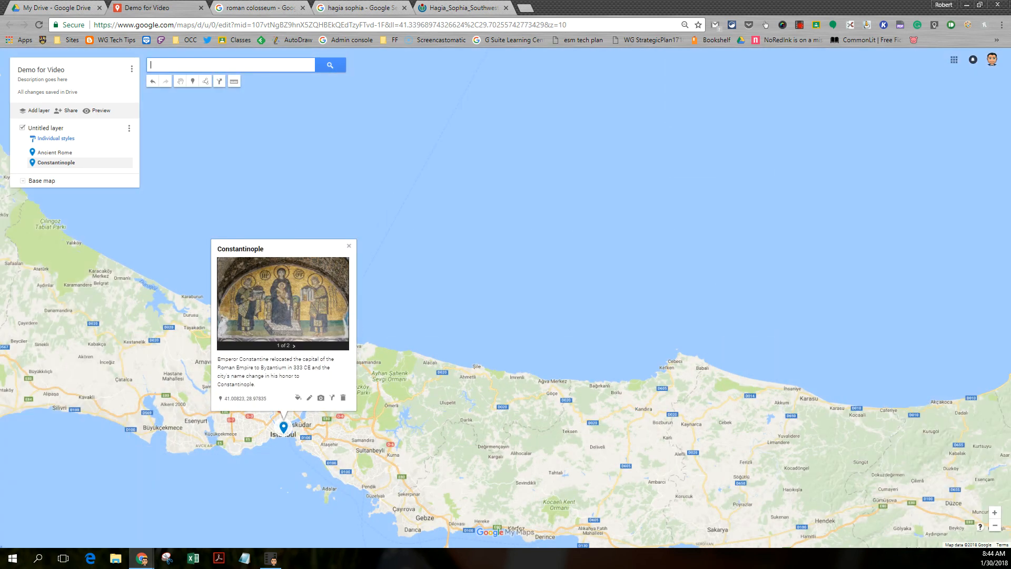